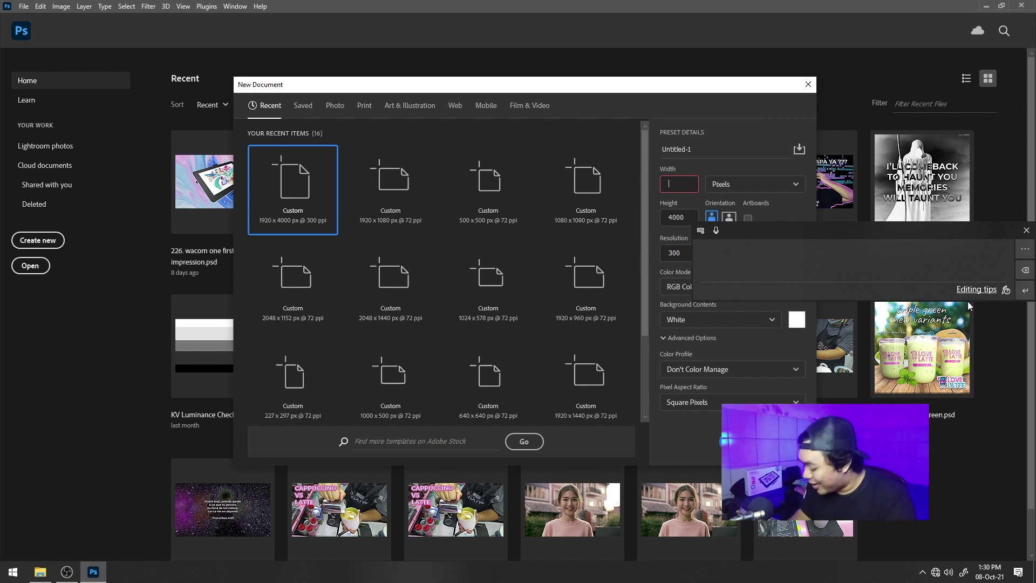
Create a new document 4000 pixels wide by 4000 pixels high at 300 ppi with a white background.
mouse_move(722, 252)
left_mouse_down()
mouse_move(731, 276)
mouse_move(740, 261)
mouse_move(739, 269)
mouse_move(777, 278)
left_mouse_up()
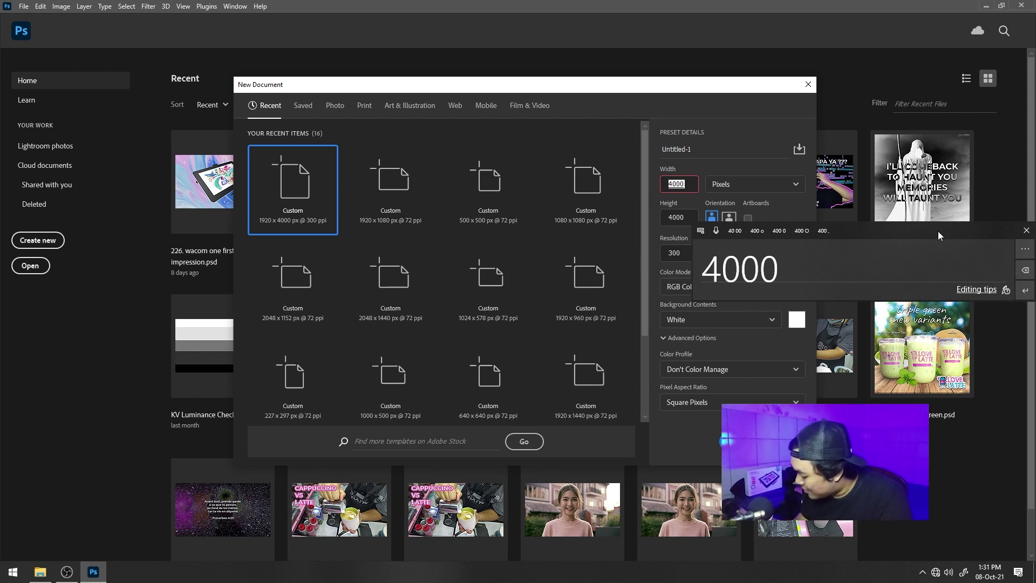
left_click_drag(939, 231, 920, 226)
key("Return")
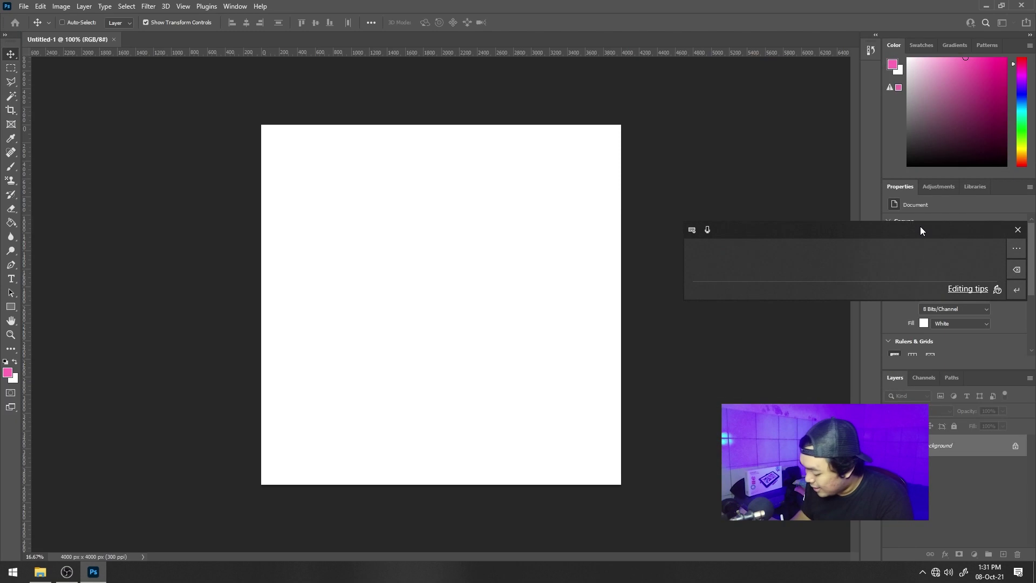
Add a new layer above the background and set the foreground colour to black (000000).
left_click(1003, 555)
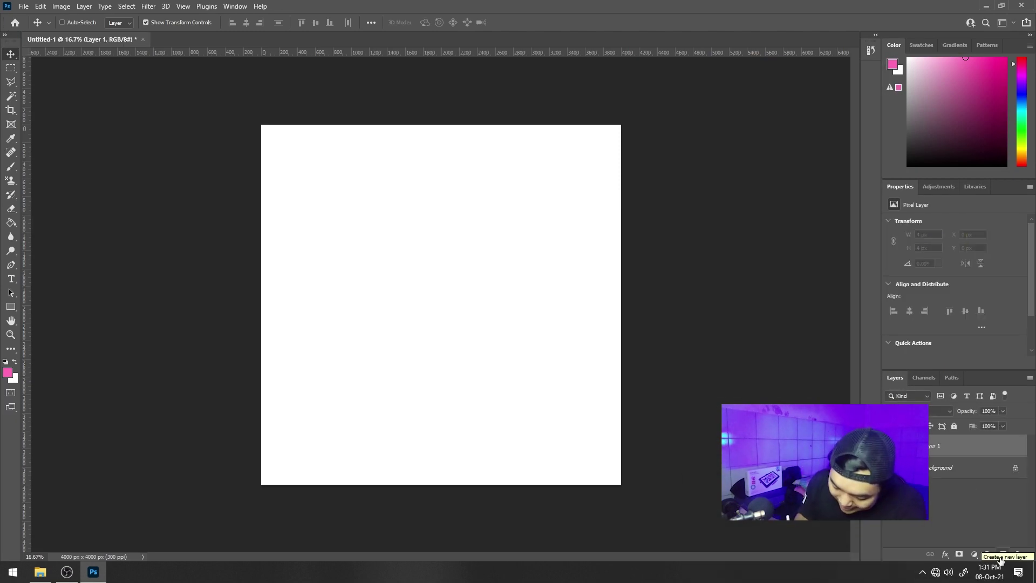
left_click(7, 372)
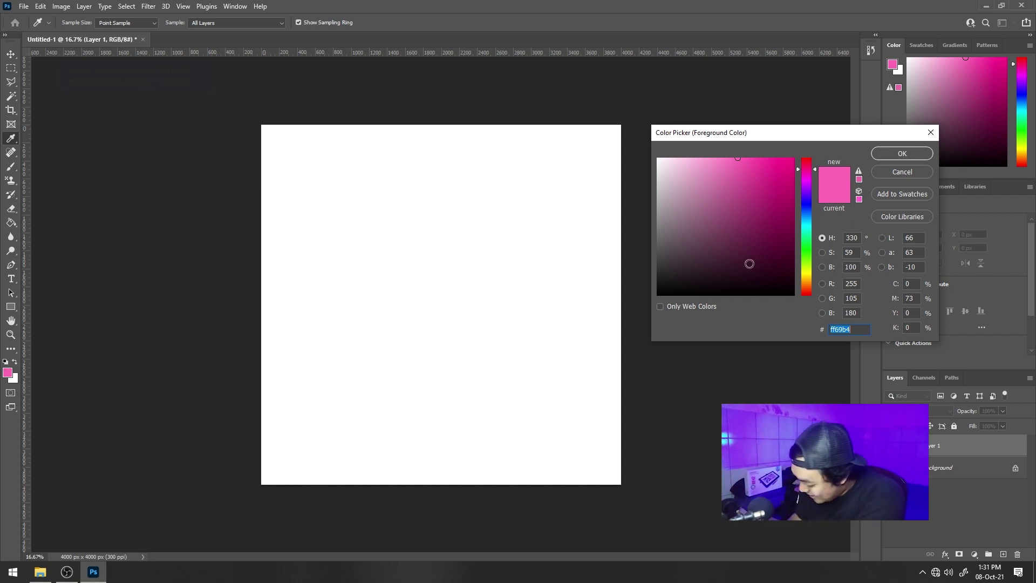
left_click_drag(773, 264, 798, 298)
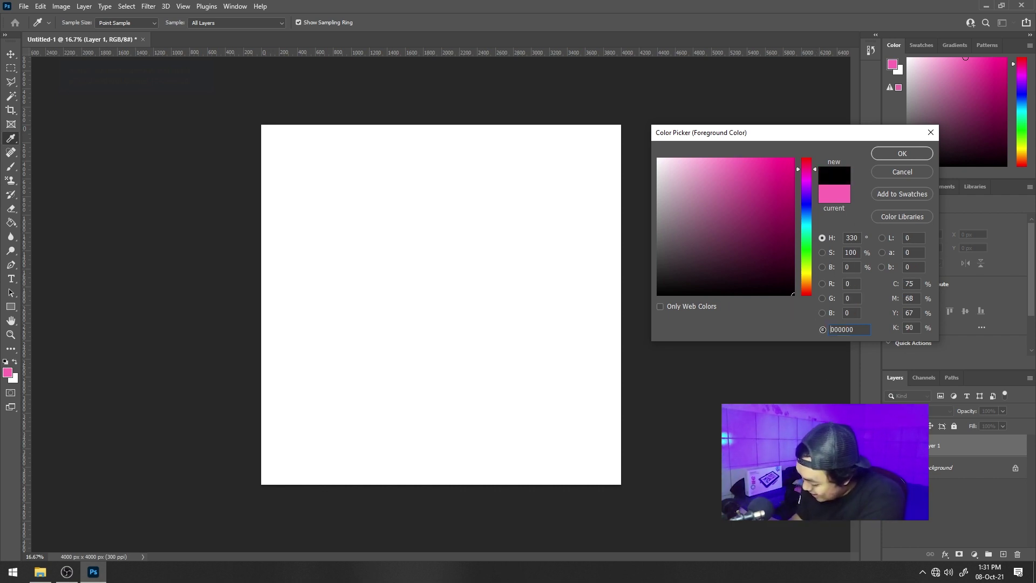
left_click(906, 153)
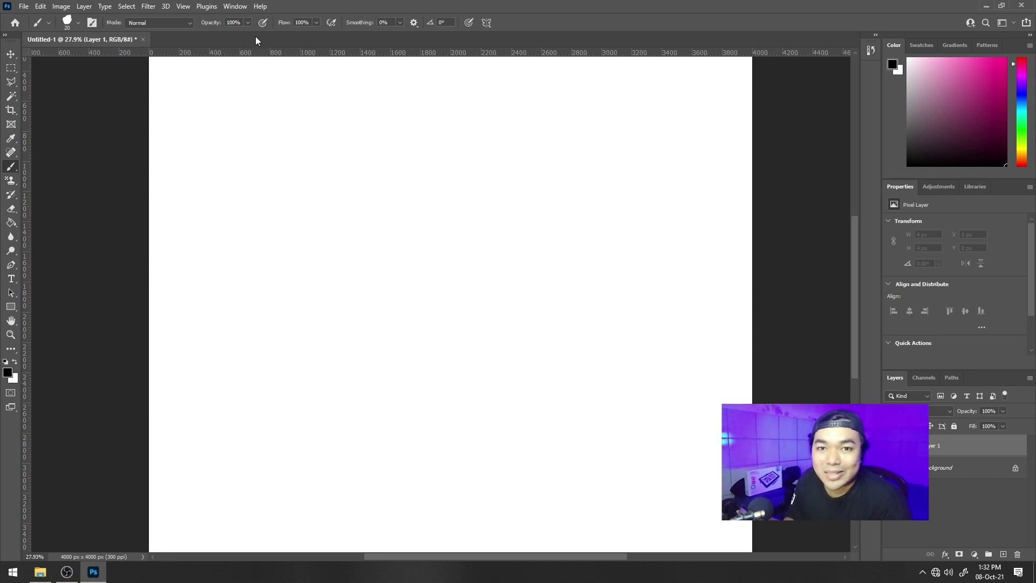
Enable pen pressure control for the brush size and enlarge the brush to 60 px.
left_click(468, 23)
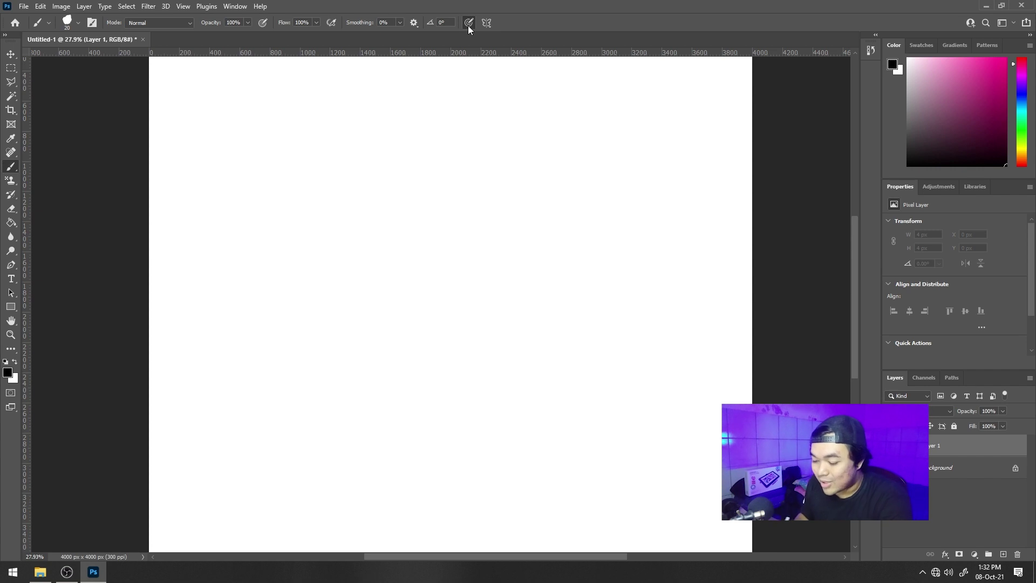
key("bracketright")
key("bracketright")
key("ctrl+plus")
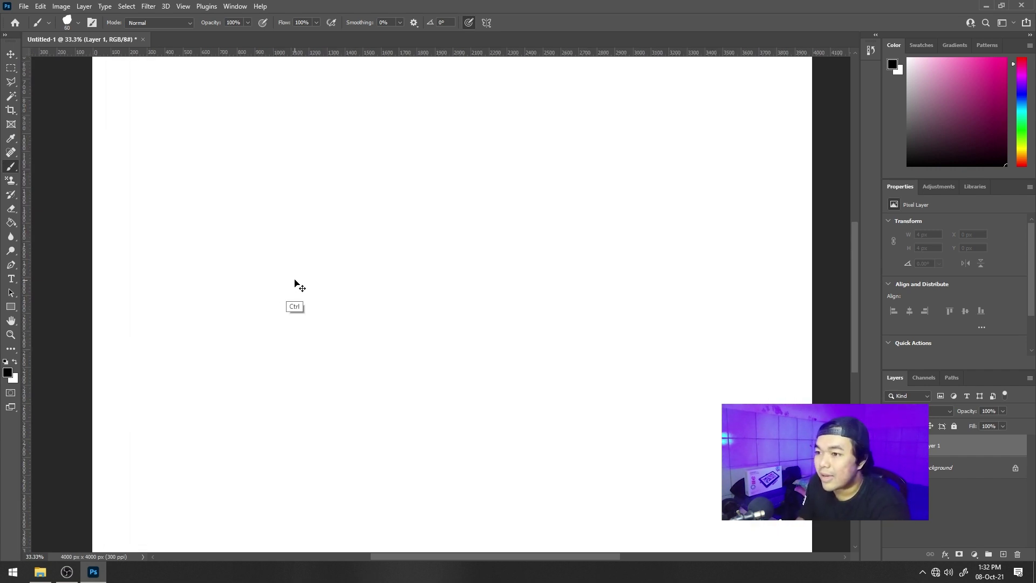
key("ctrl+plus")
left_click(474, 25)
Paint three short parallel diagonal strokes with tapered ends on the new layer, undoing a stray curved stroke over them.
left_click_drag(201, 340, 271, 275)
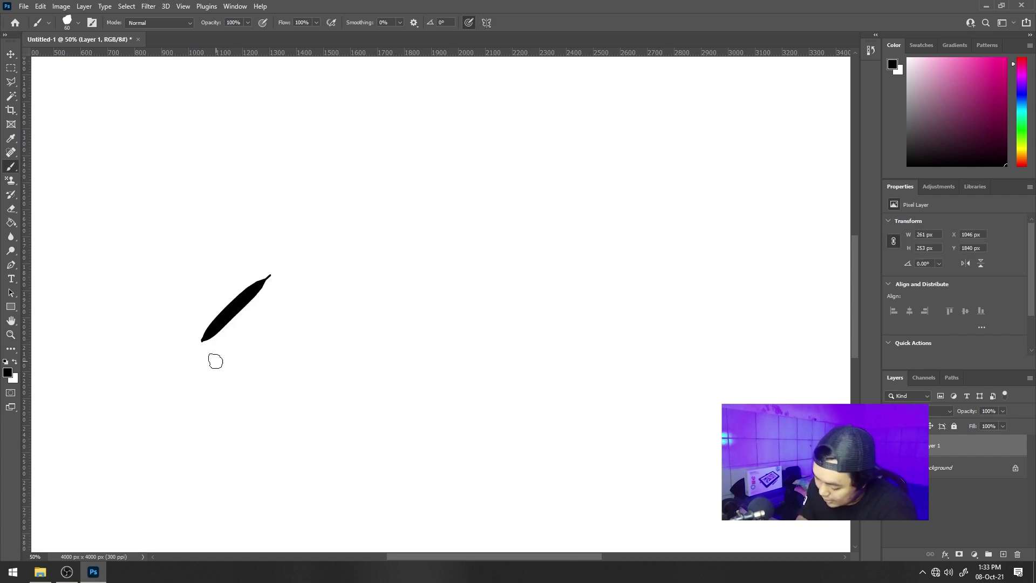
left_click_drag(211, 362, 300, 282)
left_click_drag(239, 375, 323, 300)
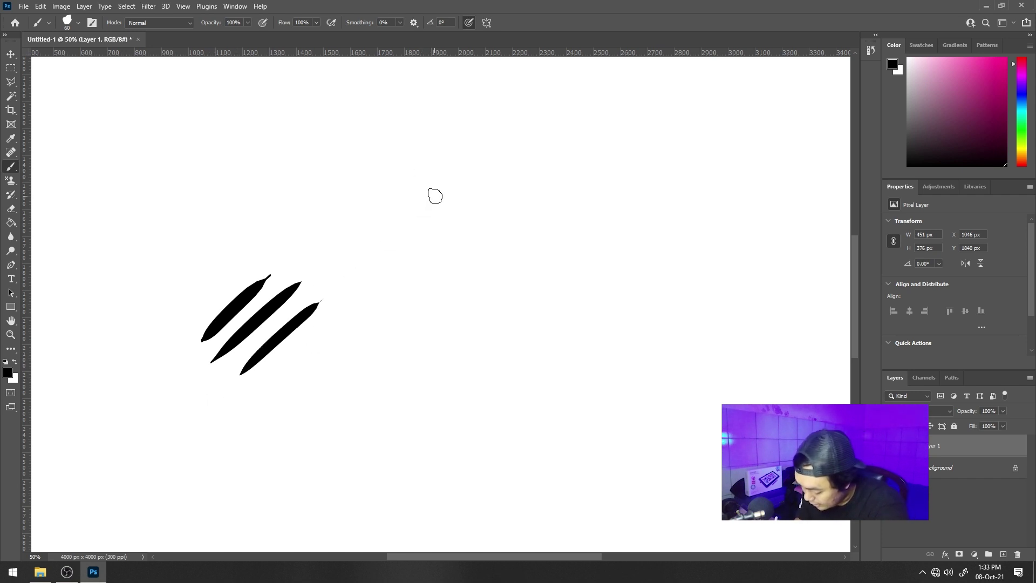
left_click_drag(268, 264, 259, 297)
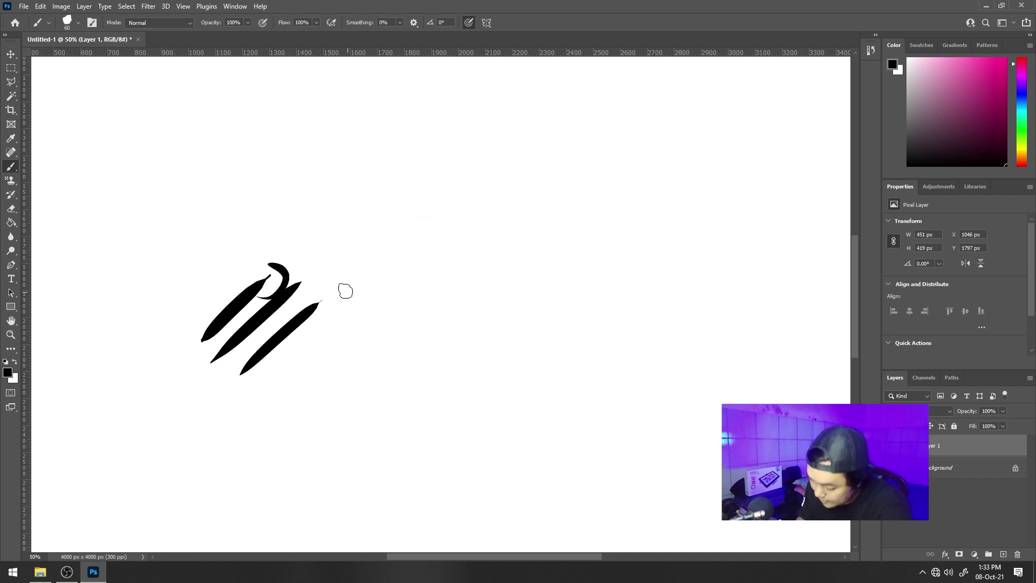
key("ctrl+z")
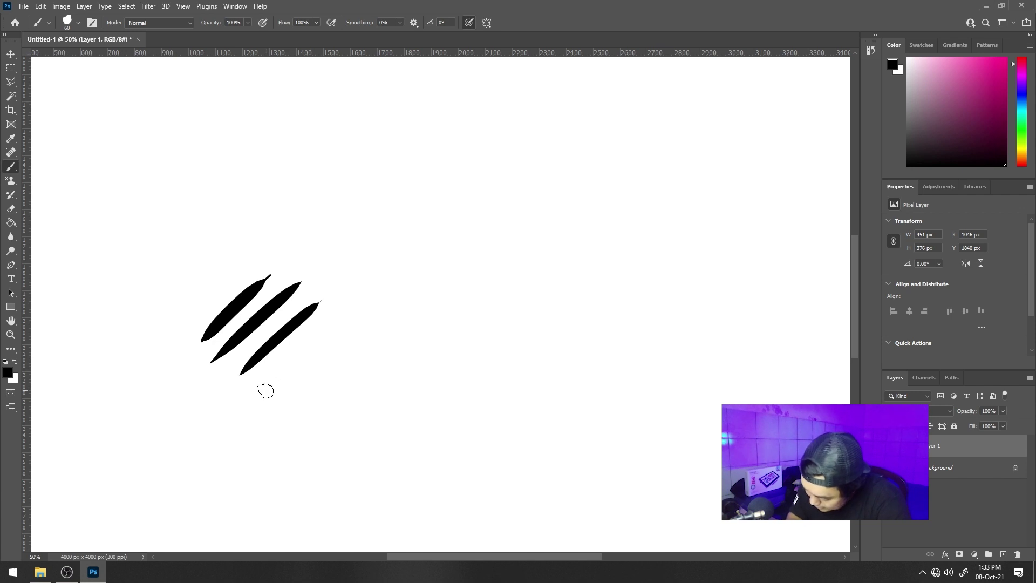
Paint seven longer parallel diagonal strokes with tapered ends beside the three short ones.
left_click_drag(258, 386, 434, 226)
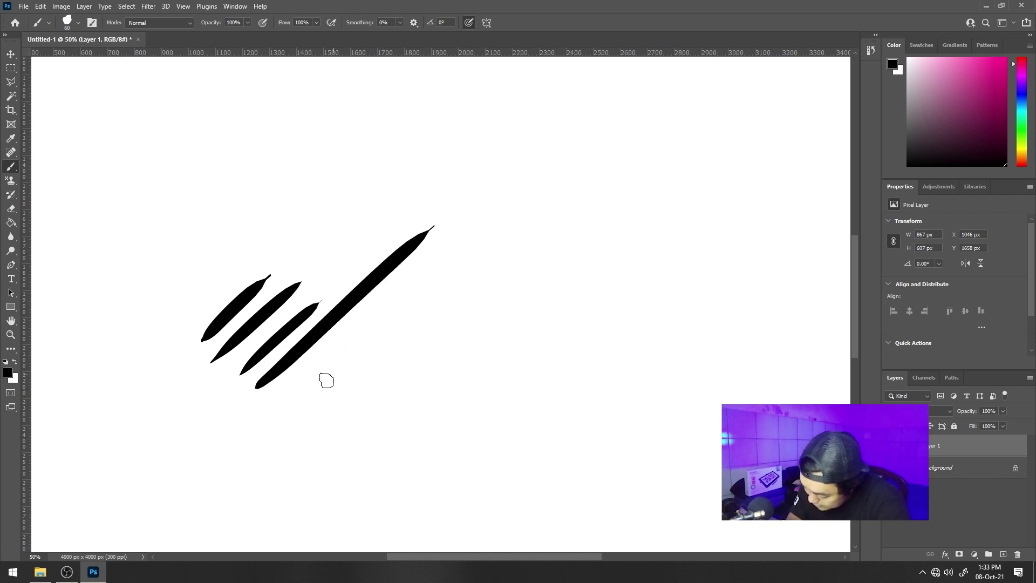
left_click_drag(287, 394, 487, 221)
left_click_drag(326, 394, 569, 200)
left_click_drag(361, 403, 584, 217)
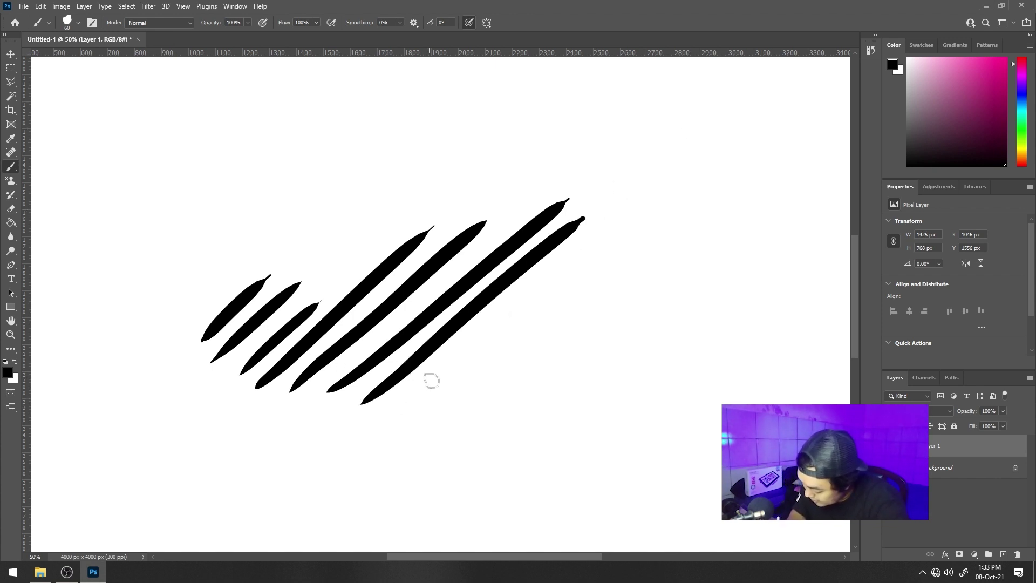
left_click_drag(412, 398, 588, 242)
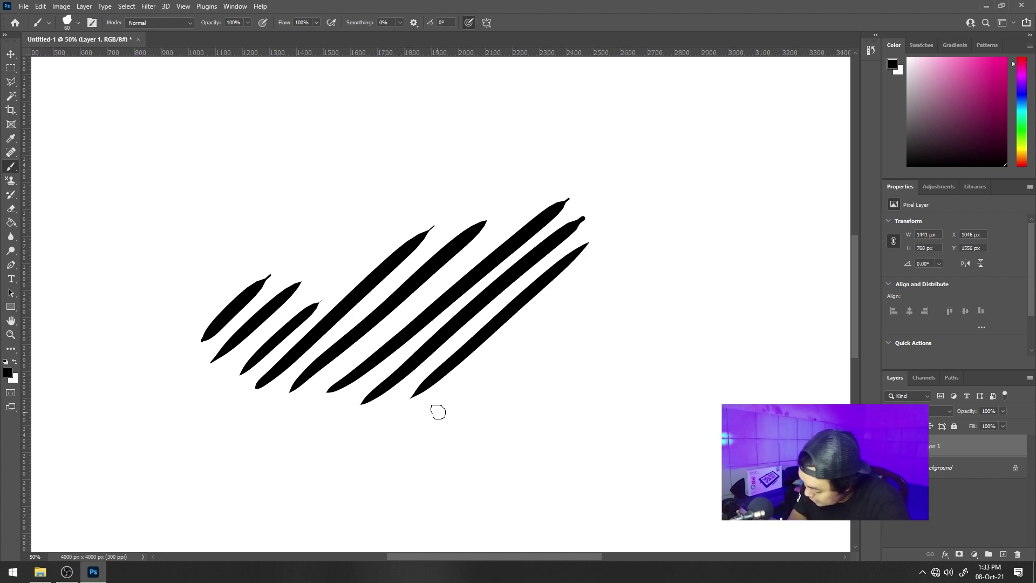
left_click_drag(455, 398, 684, 214)
left_click_drag(488, 401, 725, 210)
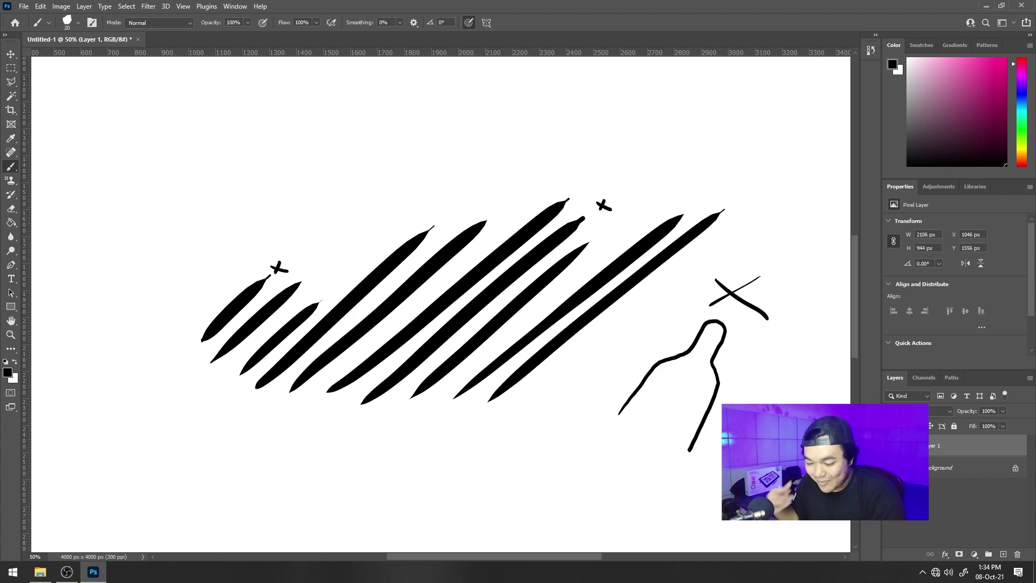
Undo the last stroke of the cross and clear all practice strokes from the layer.
key("ctrl+z")
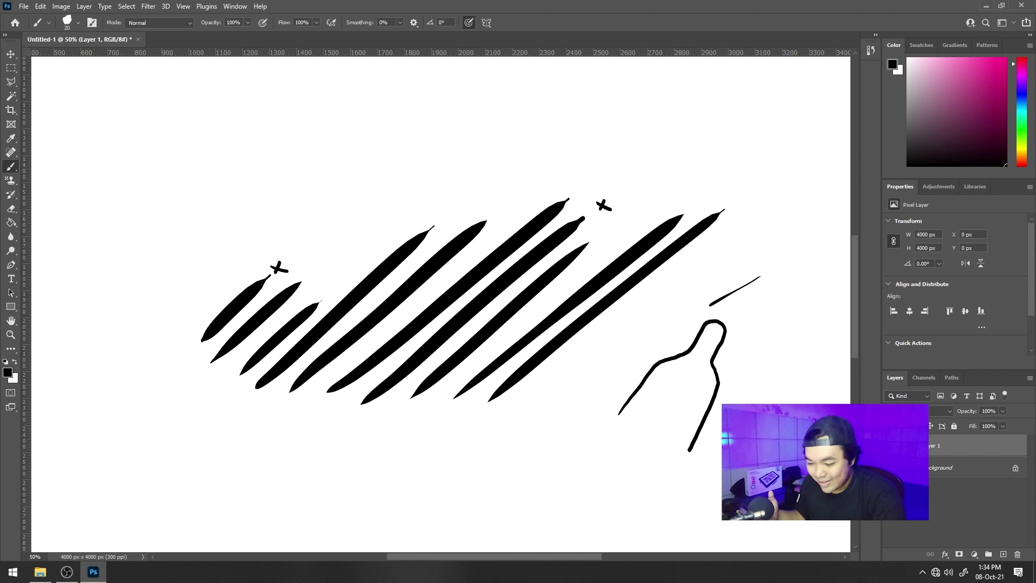
key("Delete")
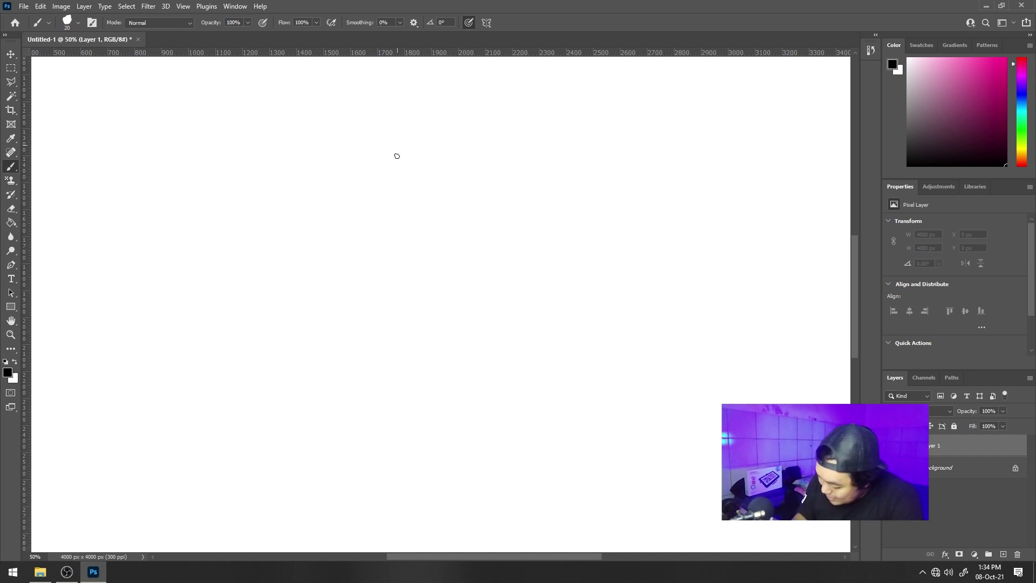
Draw a vertical, a horizontal and two diagonal lines crossing at one central point, redoing the second diagonal more steeply.
left_click_drag(441, 131, 459, 419)
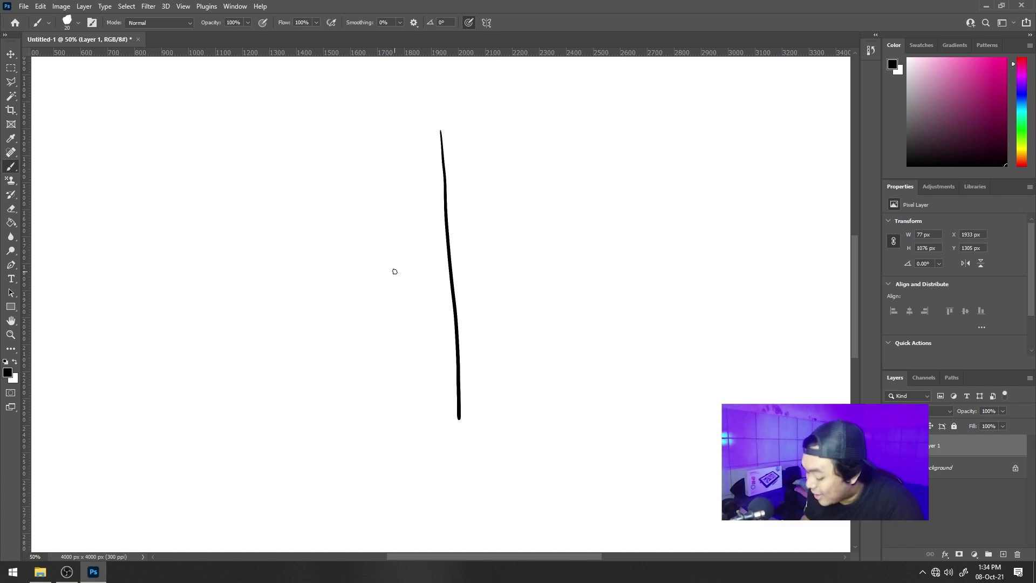
left_click_drag(243, 272, 674, 257)
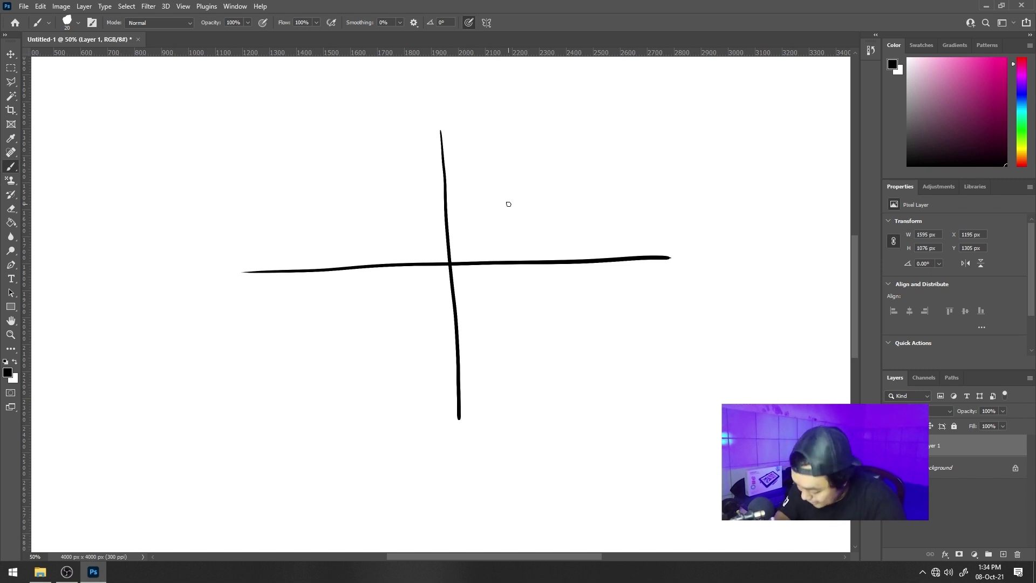
left_click_drag(356, 360, 537, 181)
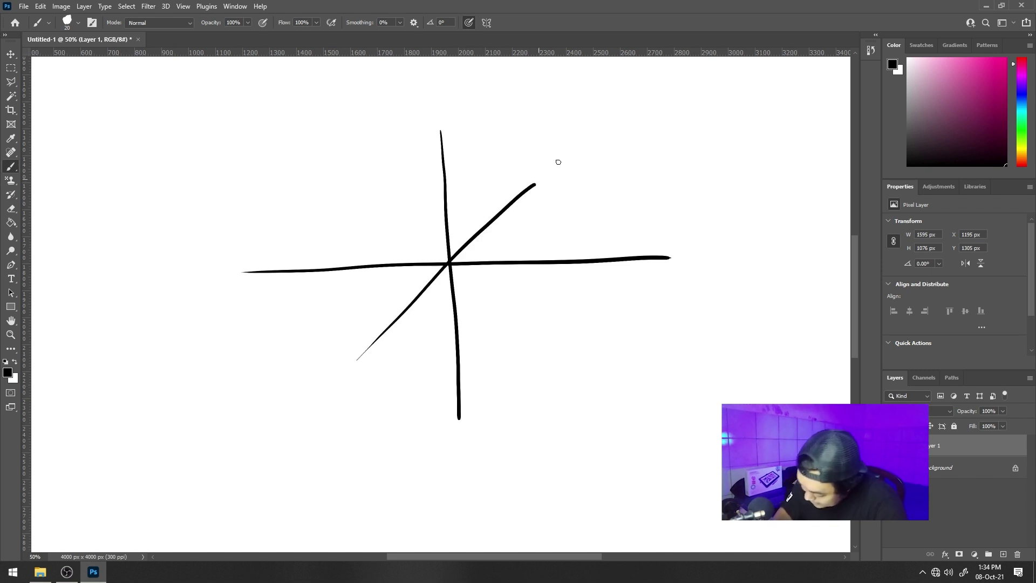
left_click_drag(330, 159, 585, 405)
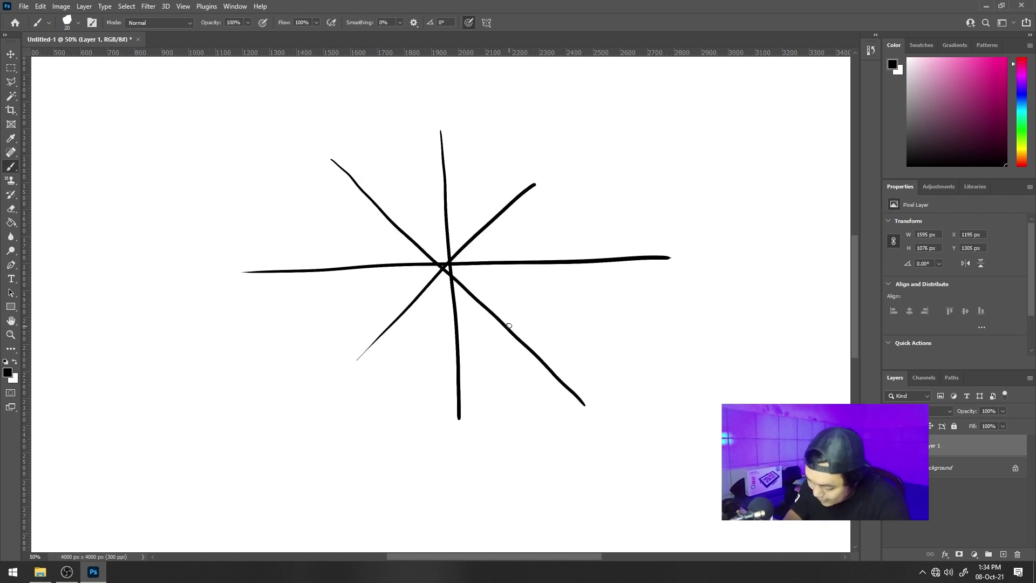
key("ctrl+z")
left_click_drag(378, 150, 537, 401)
Extend the diagonal and vertical lines outward and write the number 12 above the vertical line.
left_click_drag(326, 398, 394, 324)
left_click_drag(533, 183, 602, 130)
left_click_drag(348, 111, 390, 161)
mouse_move(441, 82)
left_mouse_down()
mouse_move(446, 161)
mouse_move(442, 87)
mouse_move(444, 163)
left_mouse_up()
left_click_drag(351, 109, 393, 175)
left_click_drag(324, 88, 341, 107)
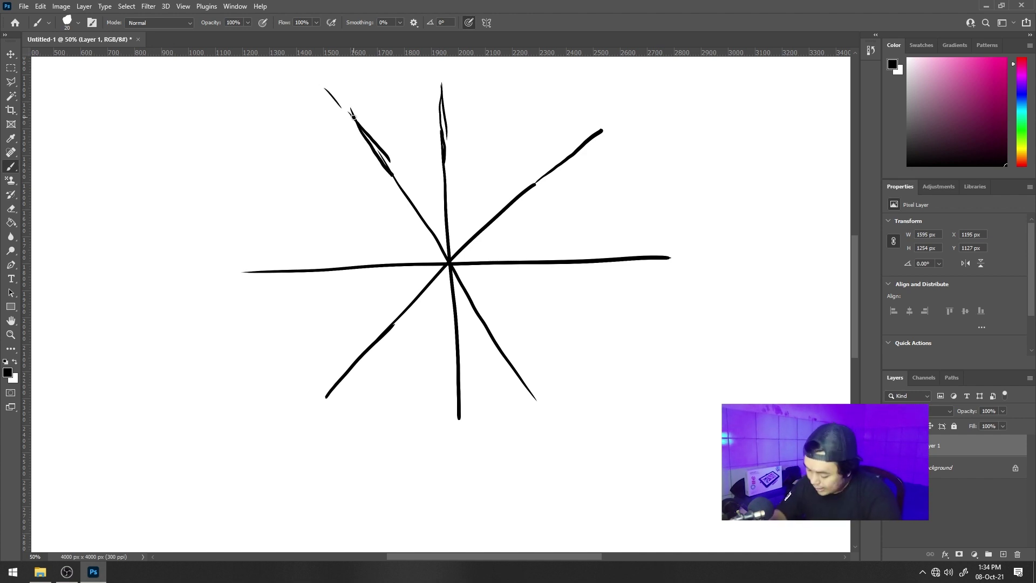
left_click_drag(436, 62, 439, 74)
left_click_drag(446, 66, 460, 74)
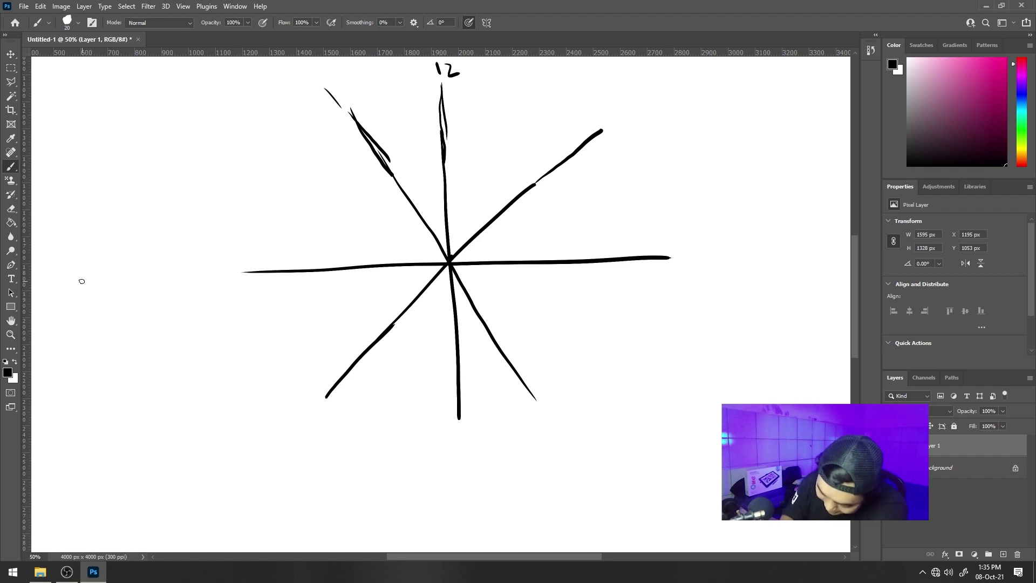
Draw three wavy lines of varying thickness and a small thick scribble to the left of the crossing lines.
mouse_move(86, 274)
left_mouse_down()
mouse_move(115, 271)
mouse_move(125, 243)
mouse_move(141, 261)
mouse_move(133, 238)
mouse_move(160, 243)
left_mouse_up()
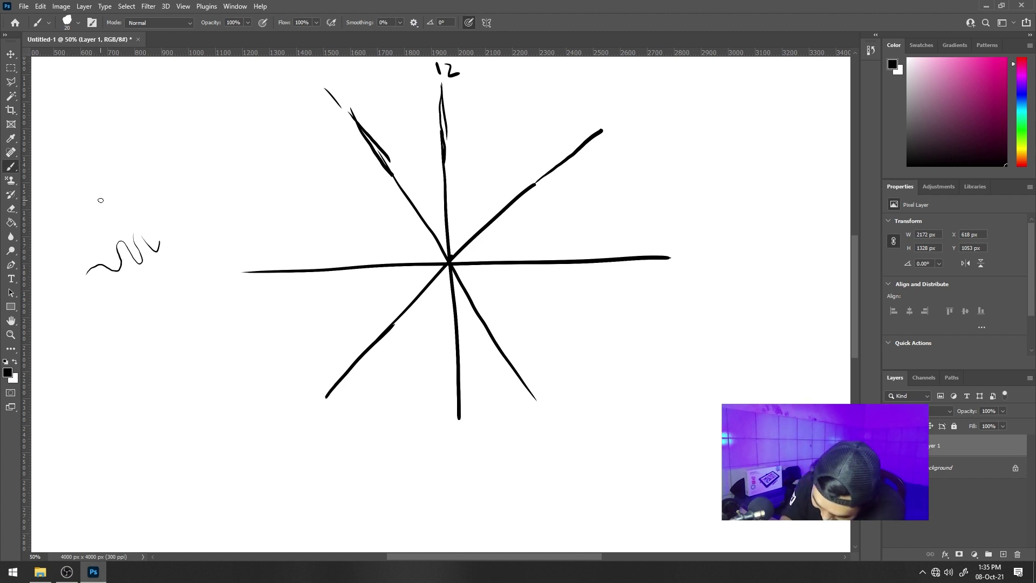
mouse_move(86, 234)
left_mouse_down()
mouse_move(136, 192)
mouse_move(158, 201)
mouse_move(163, 173)
mouse_move(184, 184)
left_mouse_up()
left_click_drag(80, 187, 151, 159)
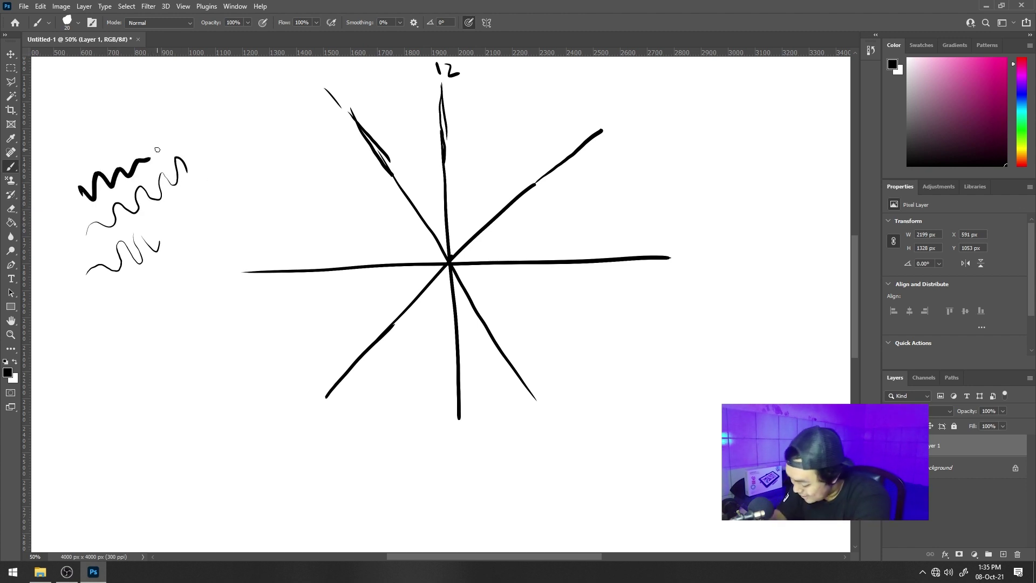
mouse_move(155, 326)
left_mouse_down()
mouse_move(159, 314)
mouse_move(136, 308)
mouse_move(128, 328)
left_mouse_up()
Fill all sectors between the crossing lines with back-and-forth strokes widening from the centre, and circle the upper-right sector's outer edge.
mouse_move(449, 262)
left_mouse_down()
mouse_move(489, 256)
mouse_move(491, 233)
mouse_move(500, 248)
mouse_move(510, 235)
mouse_move(510, 215)
mouse_move(528, 265)
mouse_move(520, 207)
mouse_move(545, 260)
mouse_move(548, 185)
mouse_move(557, 248)
mouse_move(569, 245)
mouse_move(562, 167)
mouse_move(589, 249)
mouse_move(578, 163)
mouse_move(621, 253)
mouse_move(596, 135)
mouse_move(626, 216)
mouse_move(653, 233)
mouse_move(613, 147)
mouse_move(623, 140)
mouse_move(674, 263)
left_mouse_up()
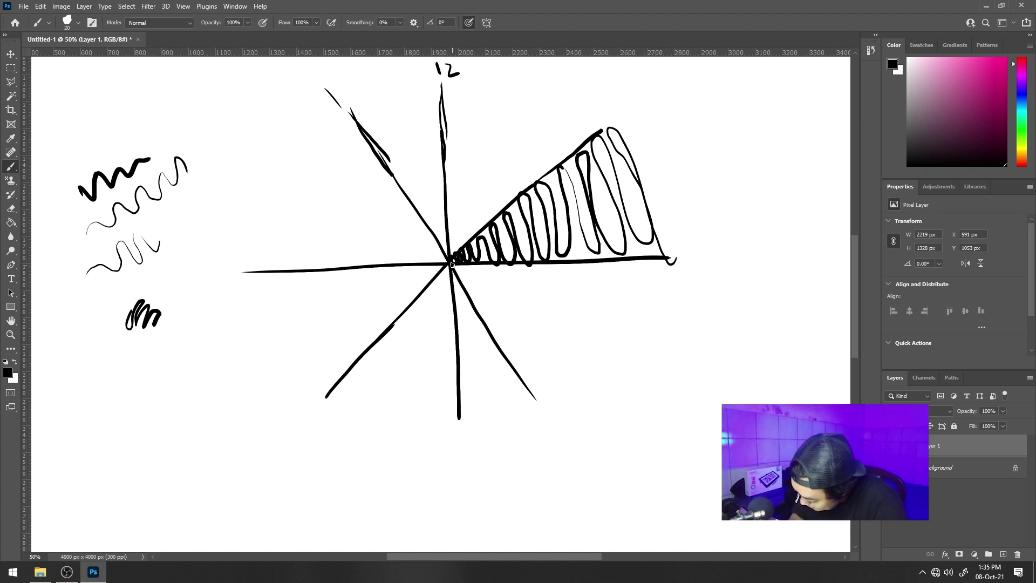
mouse_move(457, 266)
left_mouse_down()
mouse_move(462, 278)
mouse_move(496, 274)
mouse_move(481, 324)
mouse_move(531, 265)
mouse_move(491, 348)
mouse_move(541, 284)
mouse_move(492, 361)
mouse_move(567, 272)
mouse_move(523, 369)
mouse_move(556, 325)
mouse_move(577, 328)
mouse_move(601, 311)
mouse_move(588, 352)
mouse_move(665, 298)
mouse_move(561, 424)
mouse_move(688, 280)
left_mouse_up()
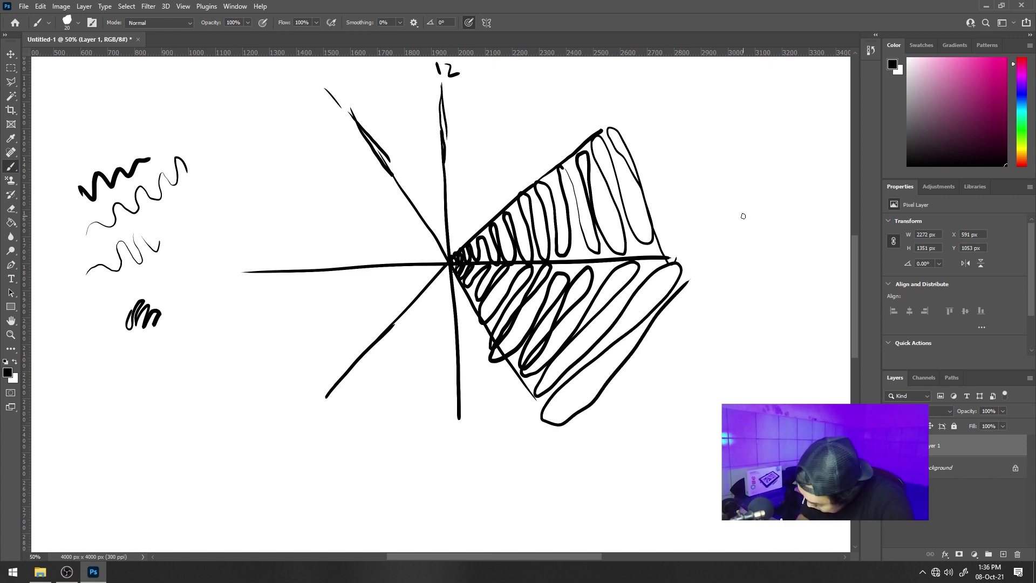
mouse_move(453, 279)
left_mouse_down()
mouse_move(459, 303)
mouse_move(475, 297)
mouse_move(459, 316)
mouse_move(477, 310)
mouse_move(458, 333)
mouse_move(486, 327)
mouse_move(459, 353)
mouse_move(492, 351)
mouse_move(456, 384)
mouse_move(484, 373)
mouse_move(473, 347)
mouse_move(487, 354)
mouse_move(453, 380)
mouse_move(504, 364)
mouse_move(464, 406)
mouse_move(521, 416)
mouse_move(475, 445)
mouse_move(541, 405)
left_mouse_up()
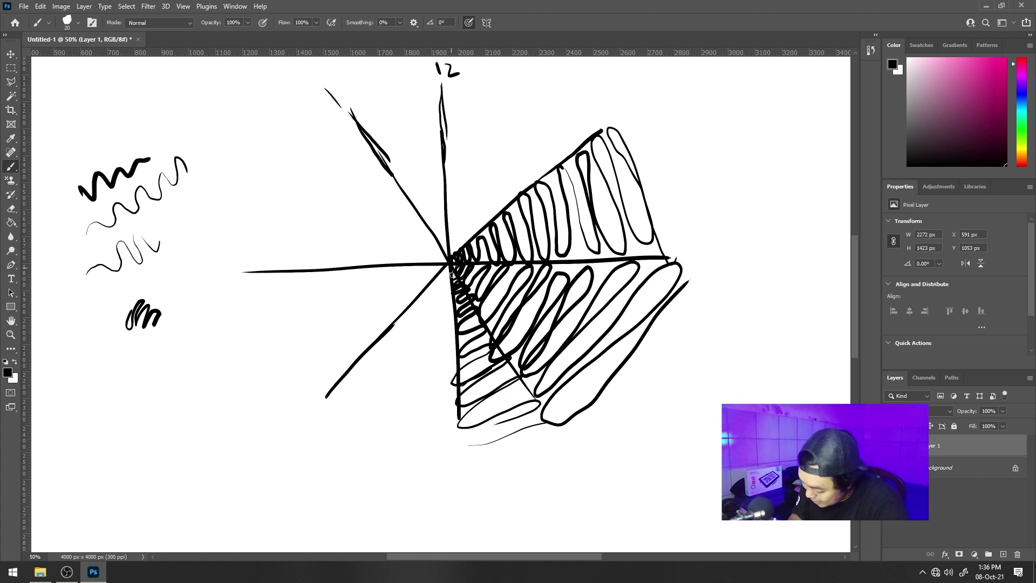
mouse_move(450, 267)
left_mouse_down()
mouse_move(453, 294)
mouse_move(432, 285)
mouse_move(456, 311)
mouse_move(431, 299)
mouse_move(450, 319)
mouse_move(428, 308)
mouse_move(452, 336)
mouse_move(416, 318)
mouse_move(455, 364)
mouse_move(403, 317)
mouse_move(439, 343)
mouse_move(448, 382)
mouse_move(381, 351)
mouse_move(448, 387)
mouse_move(425, 393)
mouse_move(361, 366)
mouse_move(445, 404)
mouse_move(412, 414)
mouse_move(328, 394)
mouse_move(439, 424)
mouse_move(379, 436)
mouse_move(329, 398)
left_mouse_up()
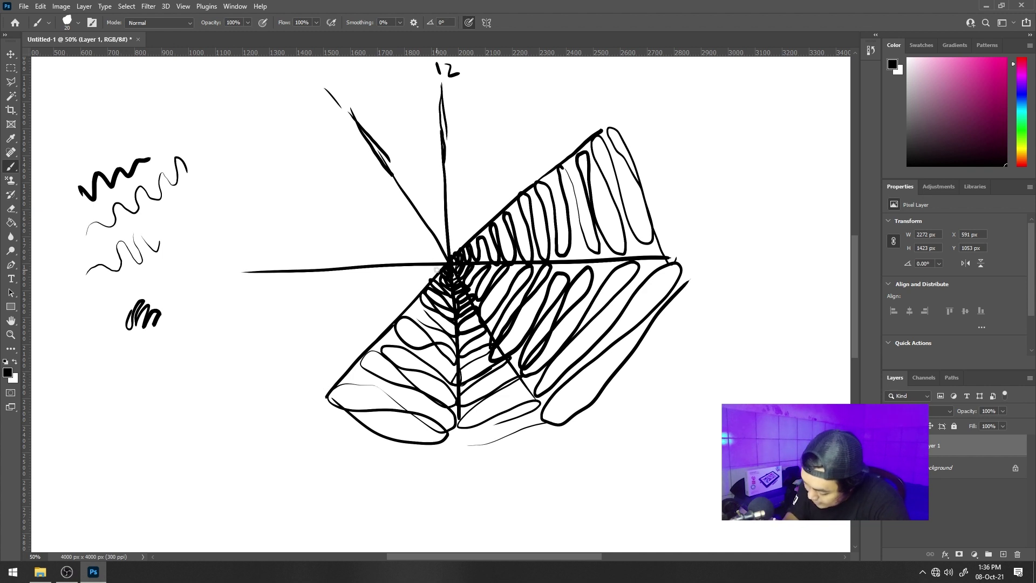
mouse_move(441, 266)
left_mouse_down()
mouse_move(411, 267)
mouse_move(393, 323)
mouse_move(360, 270)
mouse_move(361, 360)
mouse_move(325, 310)
mouse_move(324, 374)
mouse_move(292, 380)
mouse_move(292, 406)
mouse_move(431, 257)
mouse_move(397, 210)
mouse_move(377, 204)
mouse_move(316, 262)
mouse_move(350, 147)
mouse_move(252, 178)
mouse_move(456, 246)
mouse_move(444, 253)
mouse_move(427, 210)
mouse_move(431, 177)
mouse_move(400, 150)
mouse_move(426, 105)
mouse_move(354, 107)
mouse_move(450, 92)
mouse_move(453, 256)
mouse_move(489, 212)
mouse_move(507, 135)
mouse_move(454, 110)
mouse_move(480, 94)
mouse_move(584, 151)
mouse_move(492, 92)
mouse_move(484, 76)
mouse_move(628, 137)
left_mouse_up()
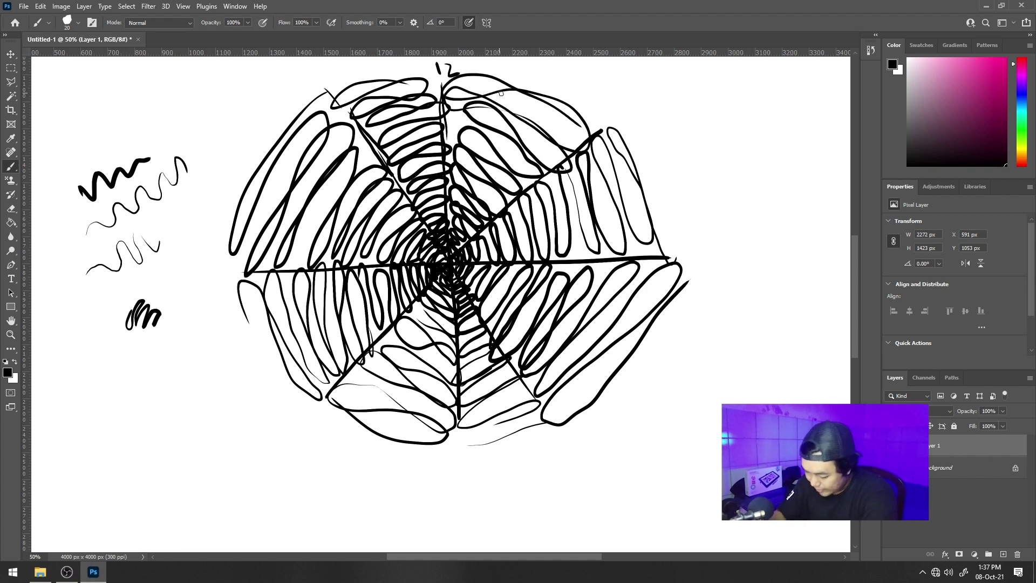
left_click_drag(528, 86, 492, 133)
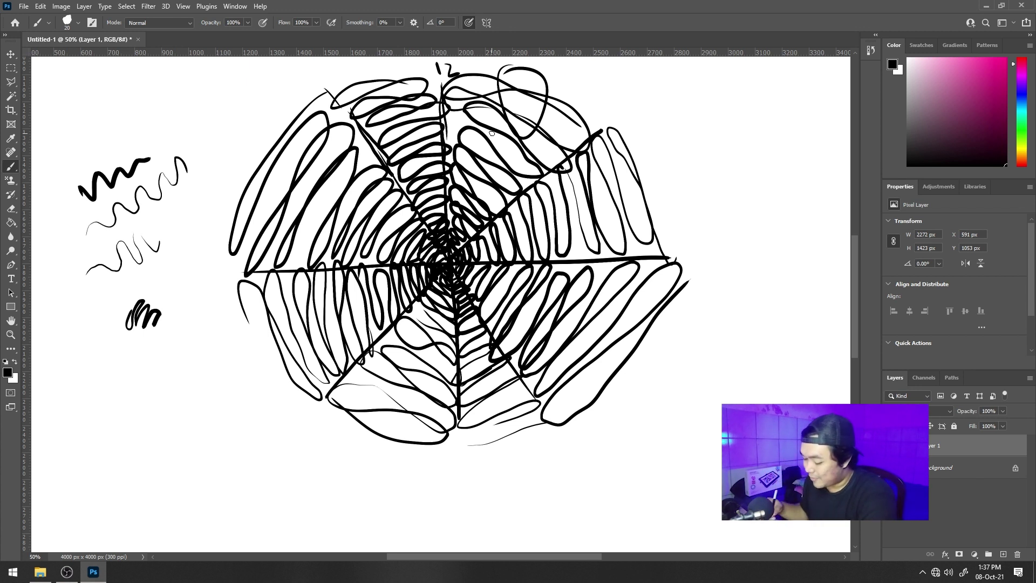
Draw a row of alternating thick and thin vertical strokes right of the web and circle their upper part.
left_click_drag(705, 111, 719, 226)
left_click_drag(732, 175, 735, 212)
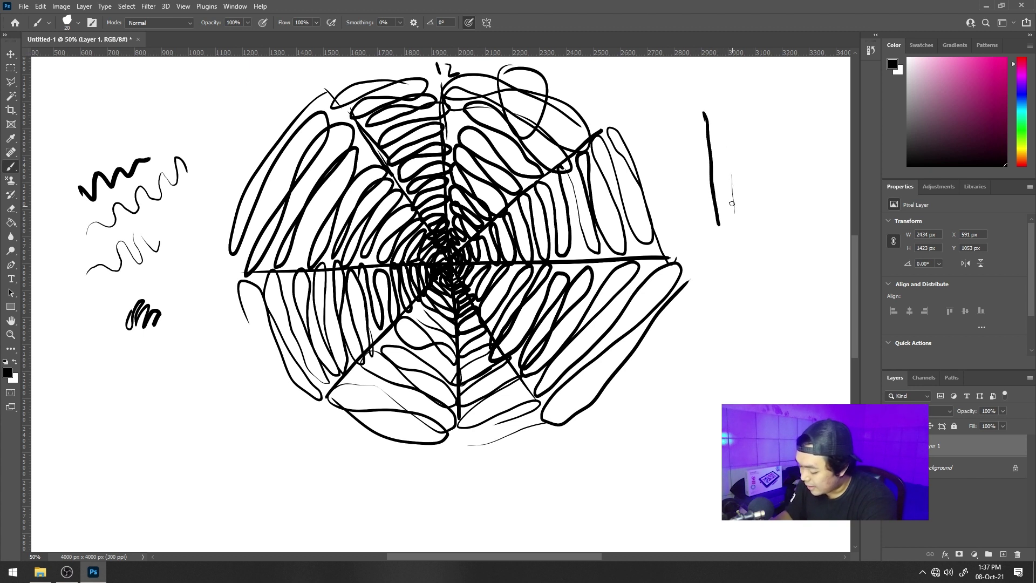
left_click_drag(727, 115, 743, 241)
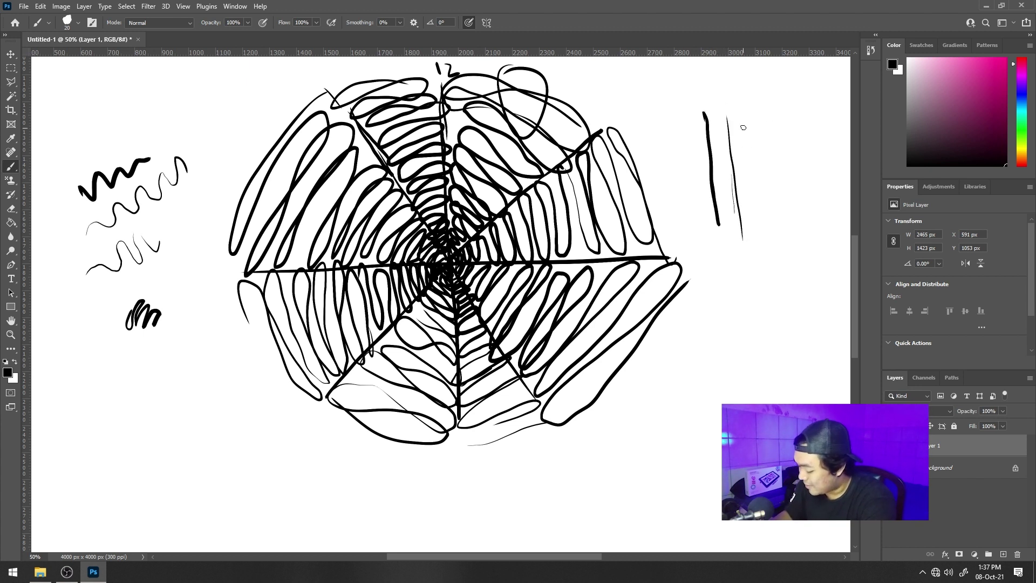
left_click_drag(744, 113, 767, 233)
left_click_drag(761, 118, 777, 224)
mouse_move(713, 93)
left_mouse_down()
mouse_move(713, 162)
mouse_move(720, 85)
left_mouse_up()
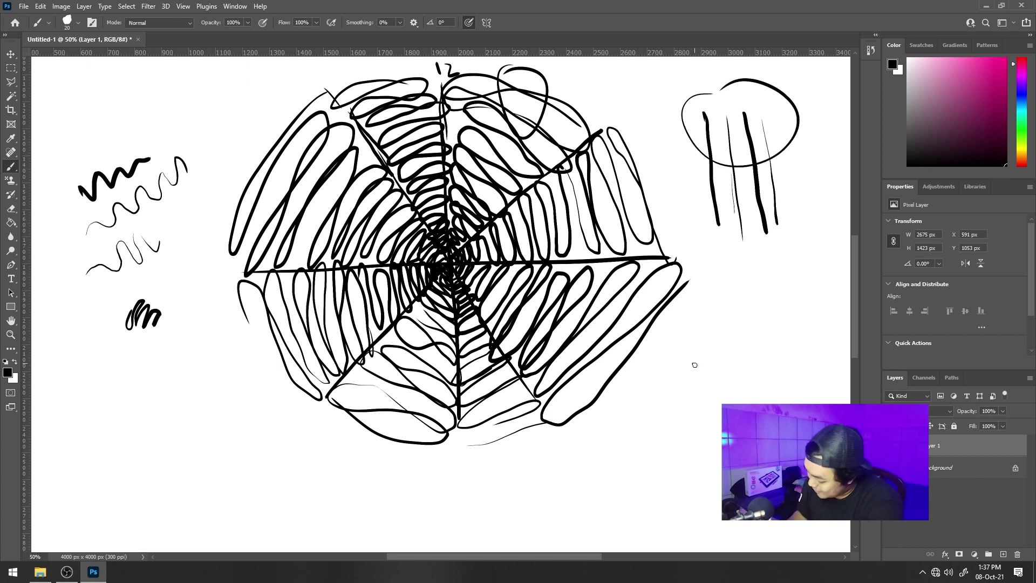
Draw two rows of vertical strokes of decreasing thickness right of and below the web, circling the upper row's end and the whole lower row.
mouse_move(681, 350)
left_mouse_down()
mouse_move(687, 430)
mouse_move(707, 420)
left_mouse_up()
mouse_move(709, 360)
left_mouse_down()
mouse_move(721, 396)
mouse_move(718, 362)
left_mouse_up()
left_click_drag(678, 450, 680, 501)
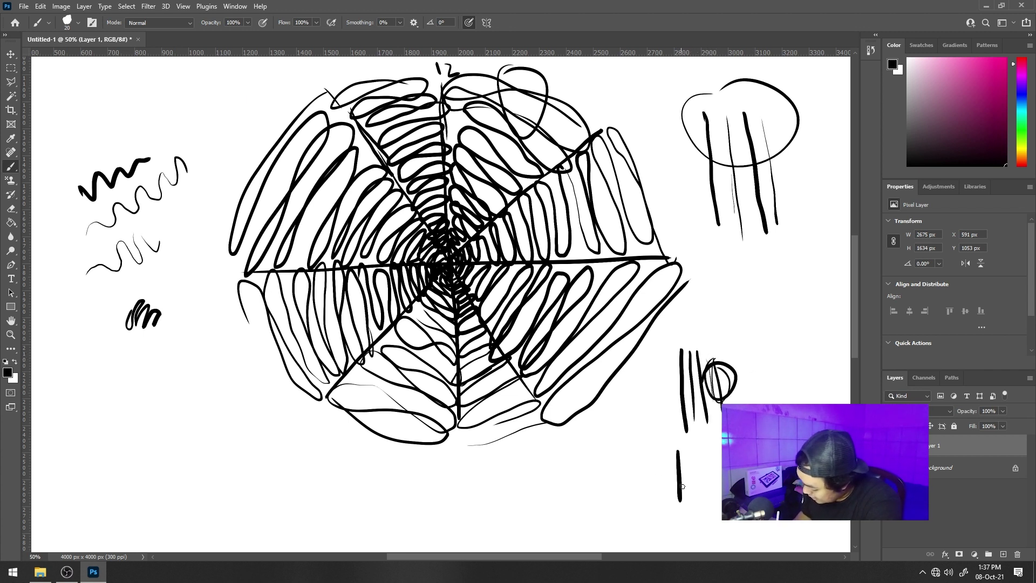
mouse_move(686, 454)
left_mouse_down()
mouse_move(691, 504)
mouse_move(696, 469)
mouse_move(706, 493)
left_mouse_up()
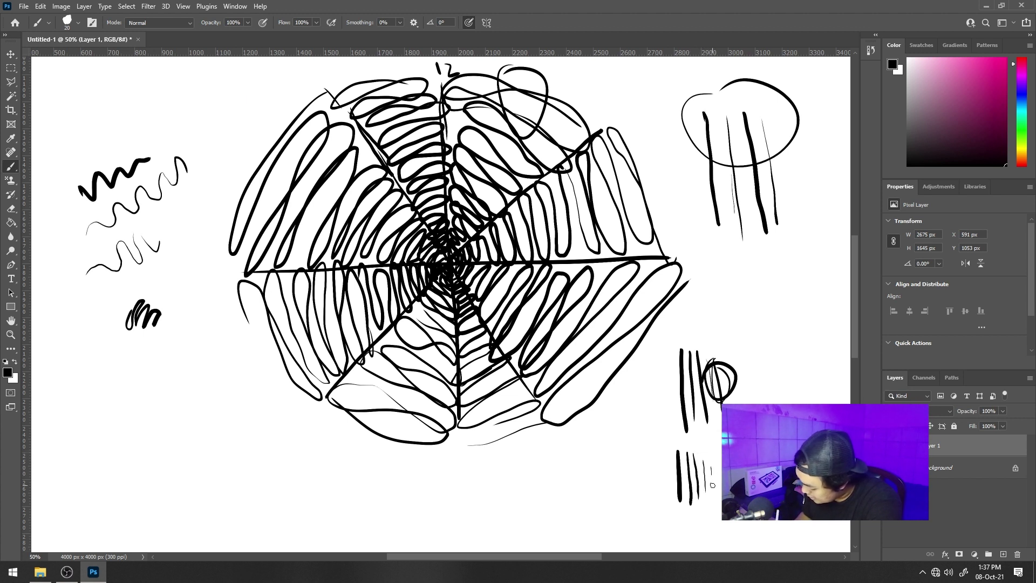
mouse_move(713, 447)
left_mouse_down()
mouse_move(720, 518)
mouse_move(694, 444)
left_mouse_up()
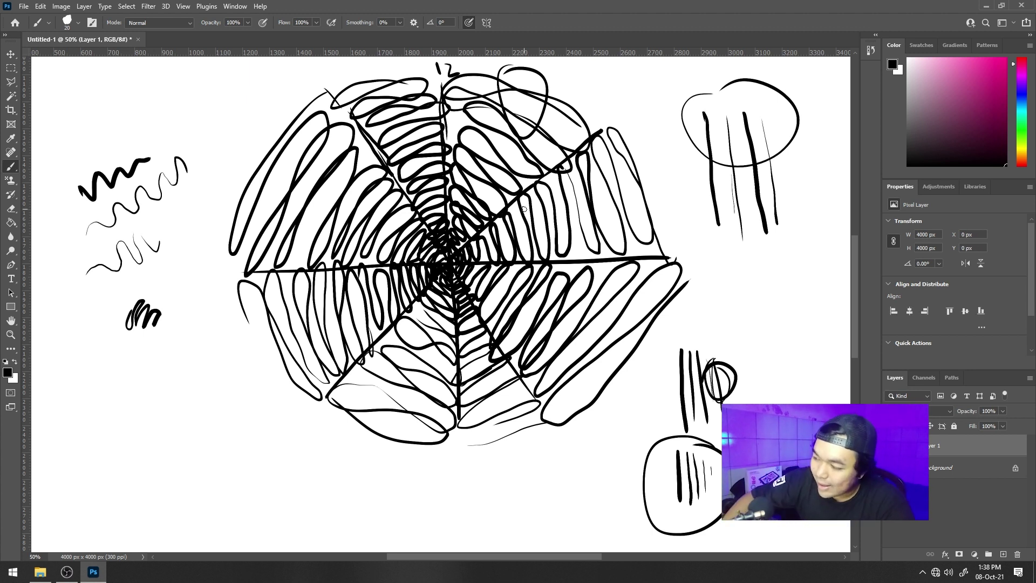
Fill the practice layer with the white background colour to cover all strokes, and rename the layer Sketch.
key("ctrl+BackSpace")
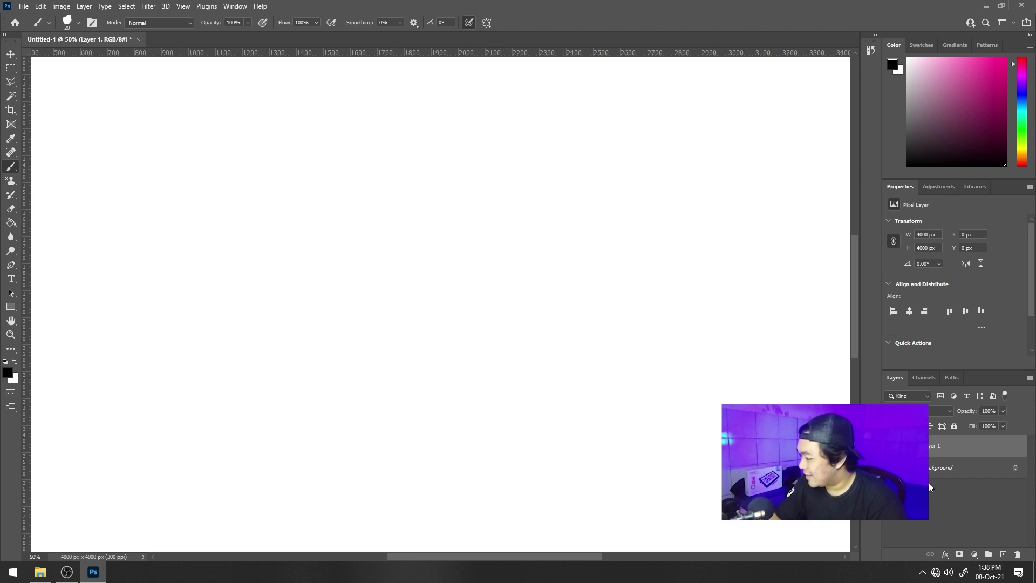
double_click(932, 447)
type("Sketch")
key("Return")
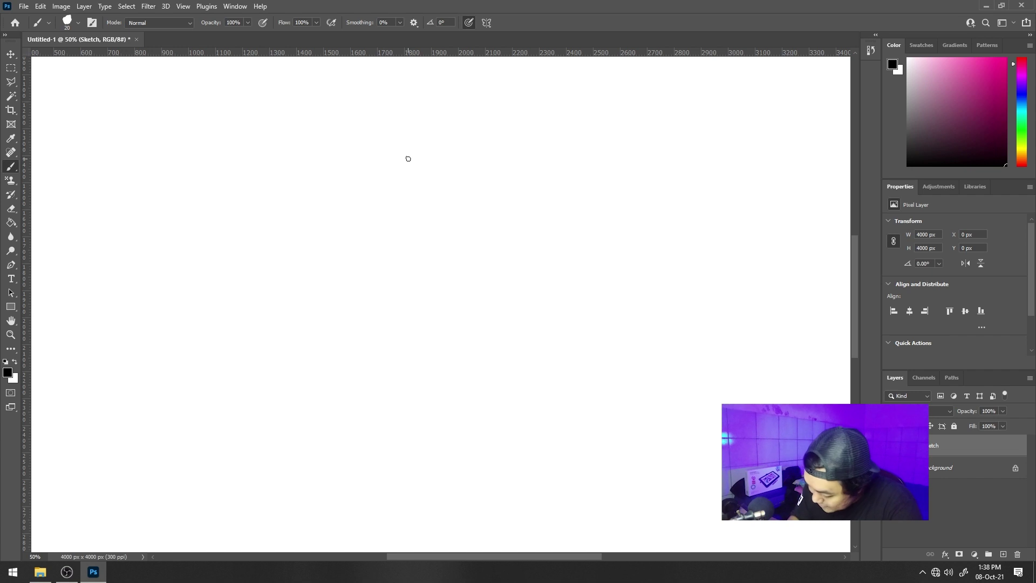
Reduce the brush size to 5 px and sketch an oval head with a vertical guide and a doubled horizontal guide.
key("bracketleft")
key("bracketleft")
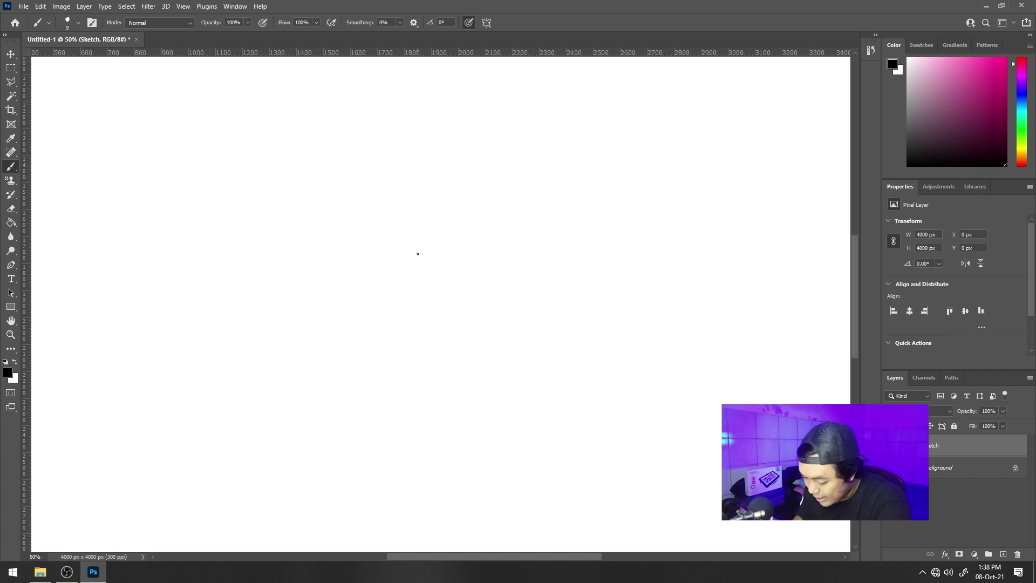
key("bracketright")
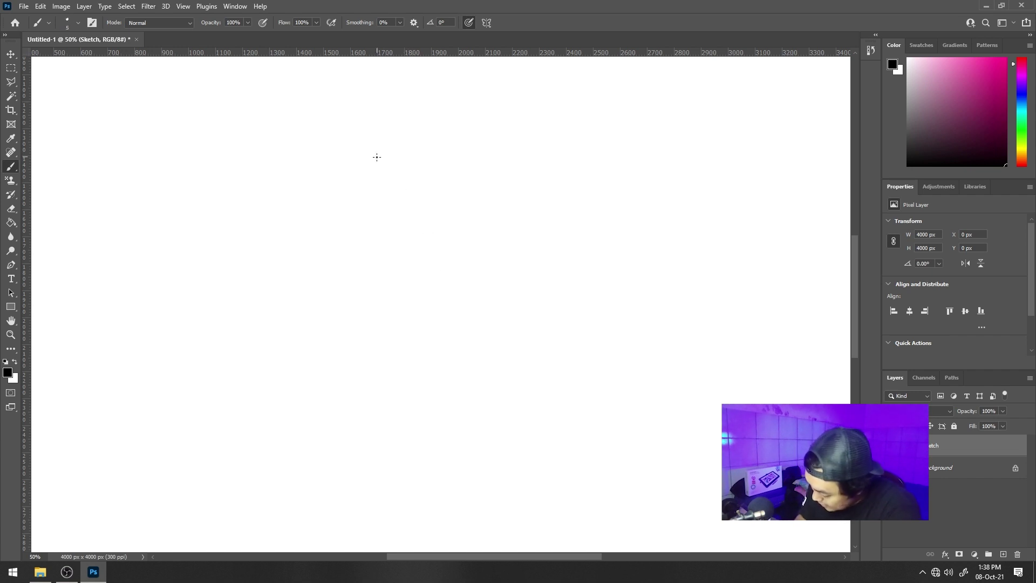
mouse_move(429, 171)
left_mouse_down()
mouse_move(345, 241)
mouse_move(522, 271)
mouse_move(429, 165)
mouse_move(446, 338)
left_mouse_up()
left_click_drag(379, 246, 571, 225)
left_click_drag(343, 249, 389, 246)
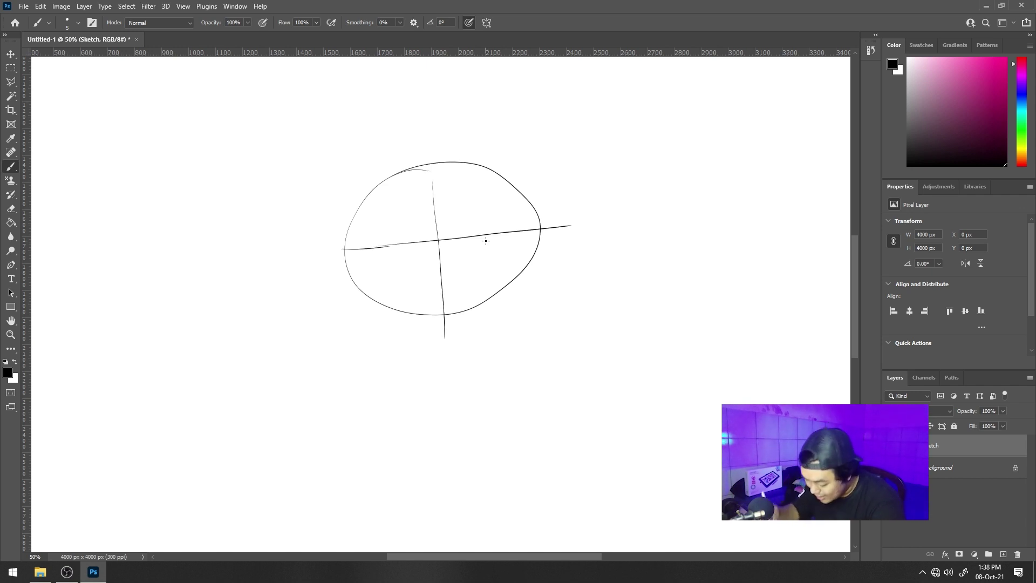
left_click_drag(423, 240, 560, 239)
left_click_drag(370, 245, 574, 231)
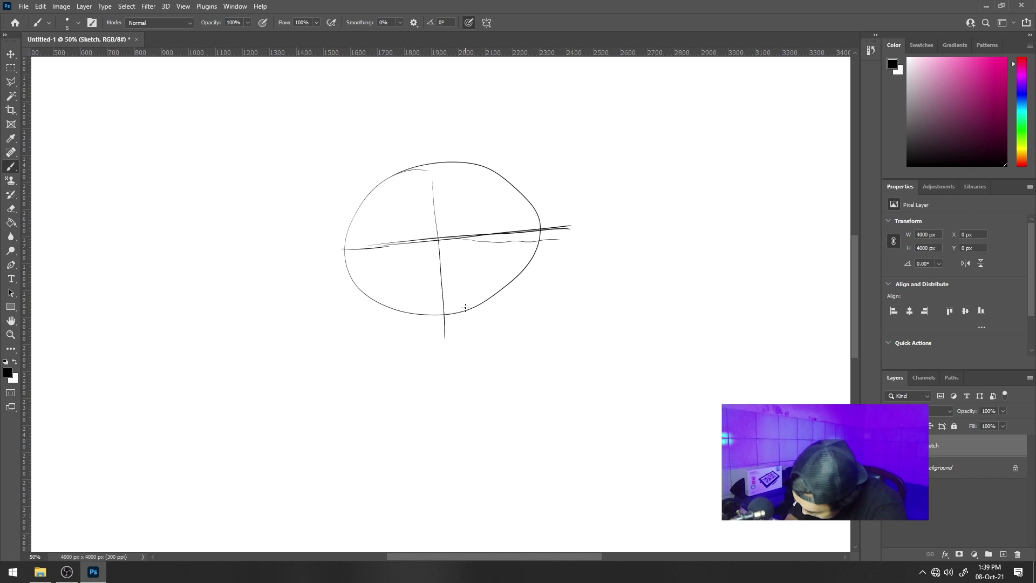
Add short vertical marks at both sides of the oval and slanted jaw lines converging at the chin.
left_click_drag(344, 215, 350, 274)
left_click_drag(546, 197, 544, 262)
left_click_drag(538, 216, 540, 263)
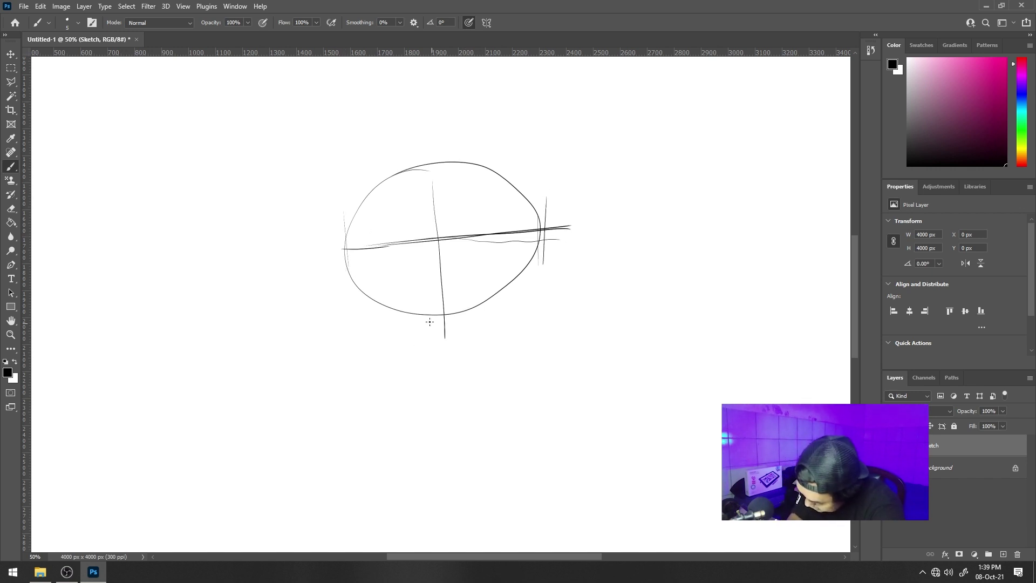
mouse_move(354, 290)
left_mouse_down()
mouse_move(402, 320)
mouse_move(493, 338)
mouse_move(447, 342)
mouse_move(560, 247)
left_mouse_up()
left_click_drag(465, 330, 552, 258)
Draw diagonal guides from the centre up past the oval and sketch two pointed cat ears around their ends.
mouse_move(434, 151)
left_mouse_down()
mouse_move(432, 232)
mouse_move(433, 217)
mouse_move(552, 135)
left_mouse_up()
left_click_drag(434, 238, 321, 136)
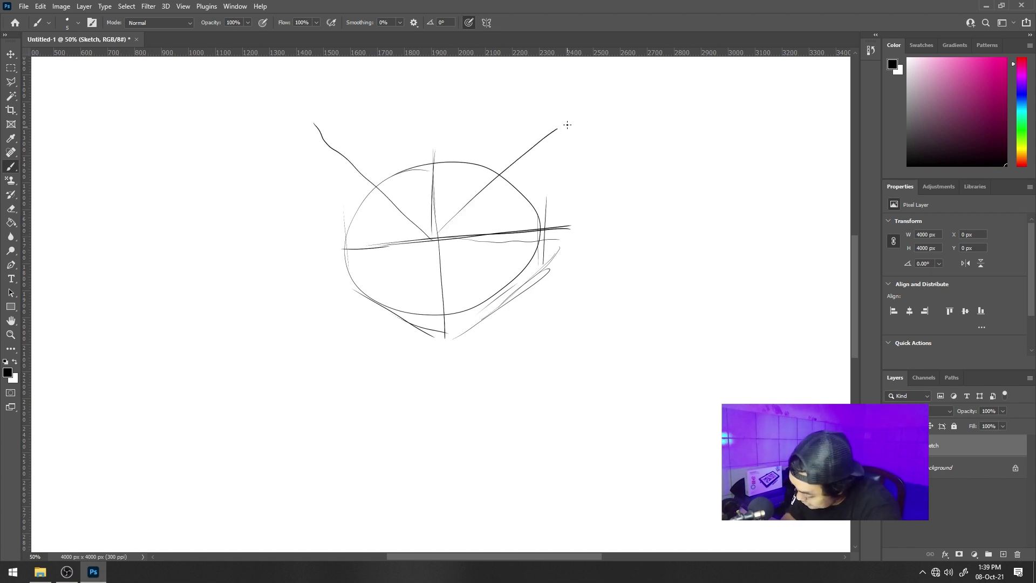
left_click_drag(541, 141, 565, 117)
mouse_move(316, 125)
left_mouse_down()
mouse_move(346, 210)
mouse_move(374, 154)
mouse_move(403, 173)
left_mouse_up()
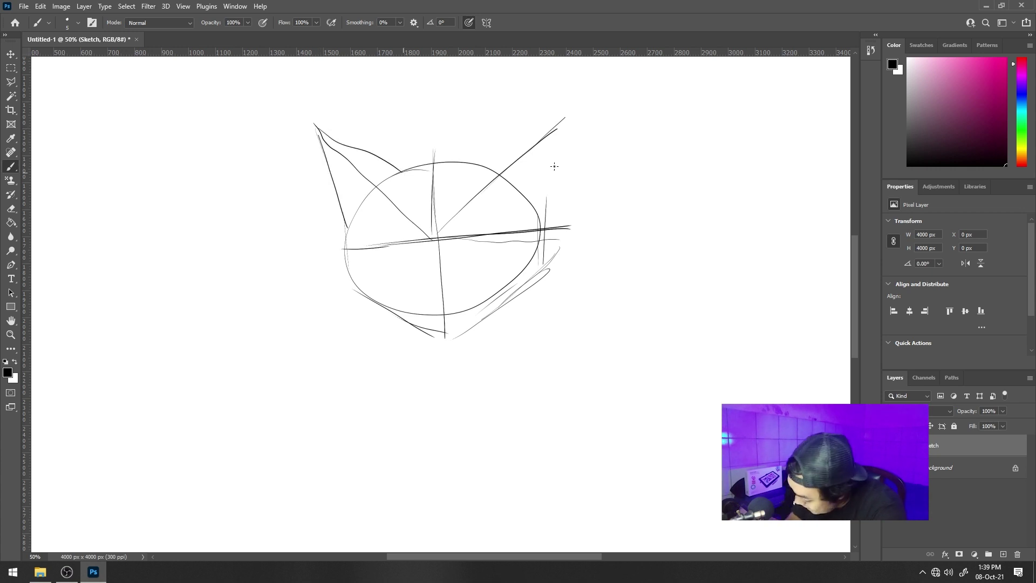
mouse_move(560, 123)
left_mouse_down()
mouse_move(546, 206)
mouse_move(486, 164)
left_mouse_up()
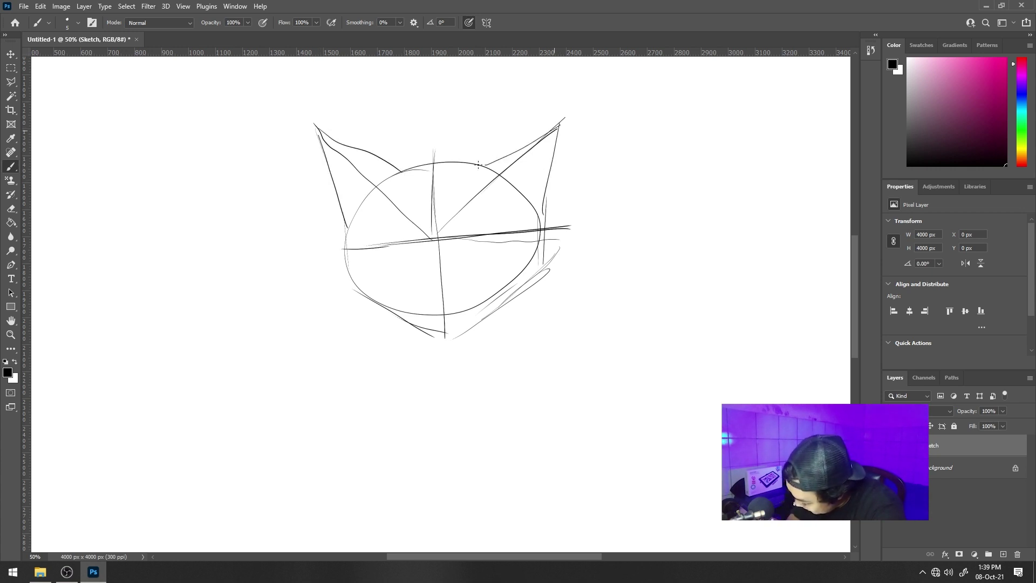
Outline the top of the cat's head with a fur tuft, and both furry cheeks down to the chin.
mouse_move(318, 129)
left_mouse_down()
mouse_move(428, 169)
mouse_move(435, 149)
mouse_move(497, 160)
left_mouse_up()
mouse_move(346, 224)
left_mouse_down()
mouse_move(348, 299)
mouse_move(448, 348)
left_mouse_up()
left_click_drag(542, 210, 564, 268)
left_click_drag(556, 272, 440, 341)
Sketch jagged fur inside both ears and draw the nose, the mouth and a round eye right of the vertical guide.
mouse_move(543, 140)
left_mouse_down()
mouse_move(505, 167)
mouse_move(539, 197)
left_mouse_up()
mouse_move(330, 147)
left_mouse_down()
mouse_move(374, 178)
mouse_move(353, 214)
left_mouse_up()
left_click_drag(420, 236, 468, 304)
mouse_move(460, 241)
left_mouse_down()
mouse_move(466, 224)
mouse_move(497, 221)
mouse_move(506, 233)
mouse_move(478, 252)
mouse_move(497, 228)
mouse_move(505, 237)
mouse_move(486, 231)
left_mouse_up()
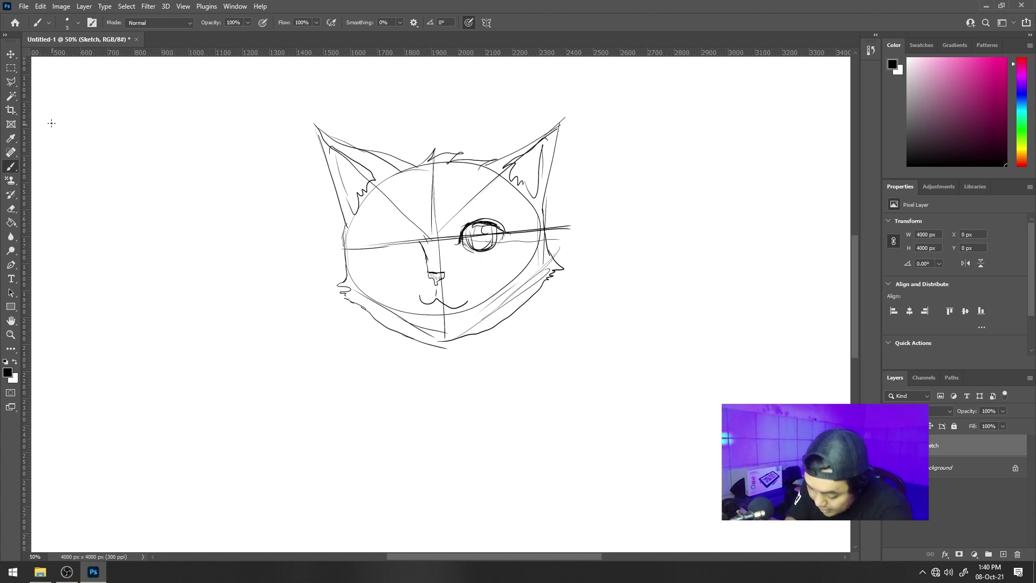
Select the drawn eye with a freehand Lasso selection and duplicate it onto a new layer.
left_click(11, 82)
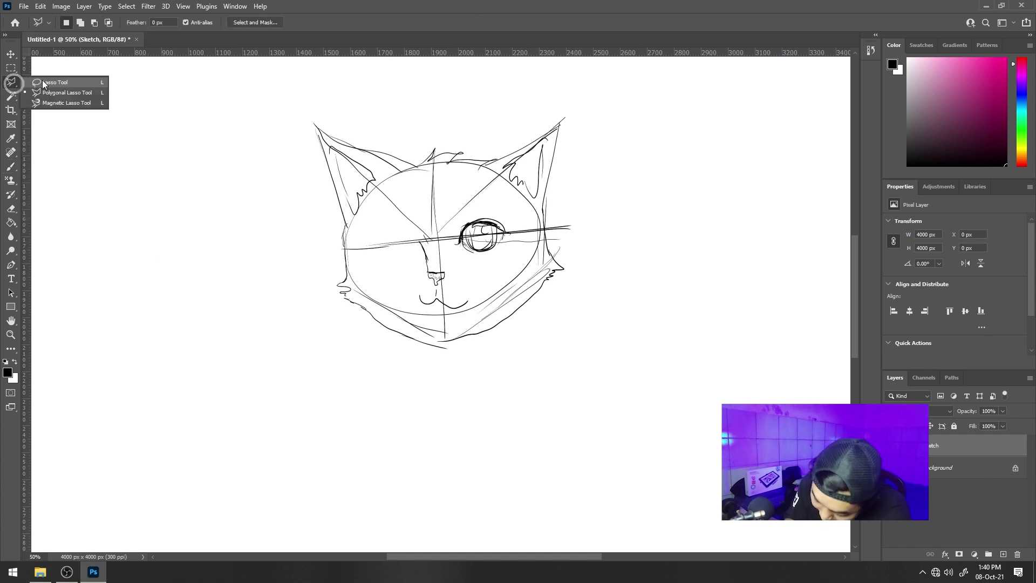
left_click(55, 83)
mouse_move(489, 215)
left_mouse_down()
mouse_move(501, 222)
mouse_move(465, 217)
mouse_move(480, 257)
mouse_move(447, 249)
mouse_move(495, 263)
left_mouse_up()
mouse_move(512, 227)
left_mouse_down()
mouse_move(487, 212)
mouse_move(512, 237)
left_mouse_up()
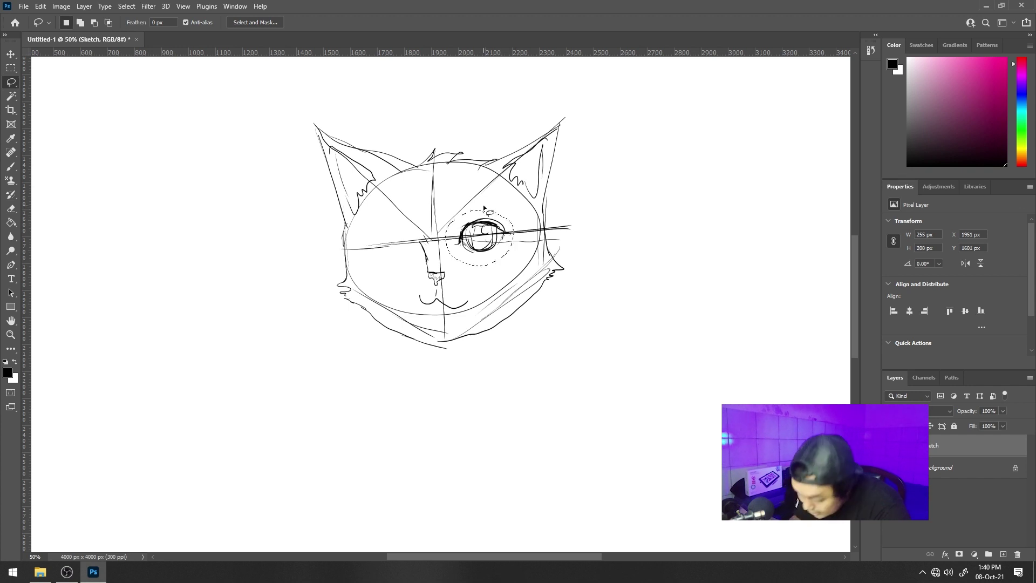
key("ctrl+j")
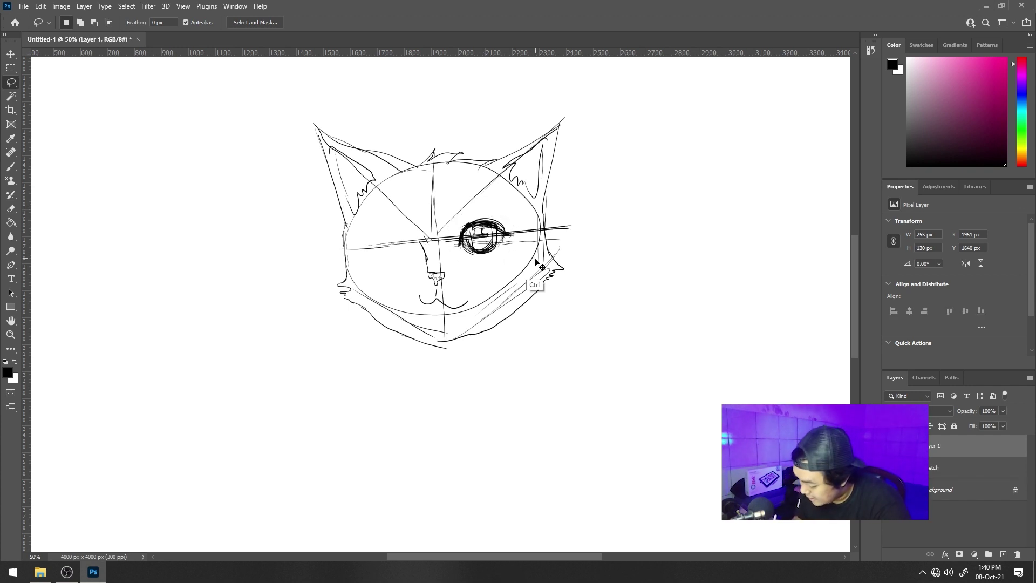
Flip the copied eye horizontally and place it left of the nose.
left_click(16, 55)
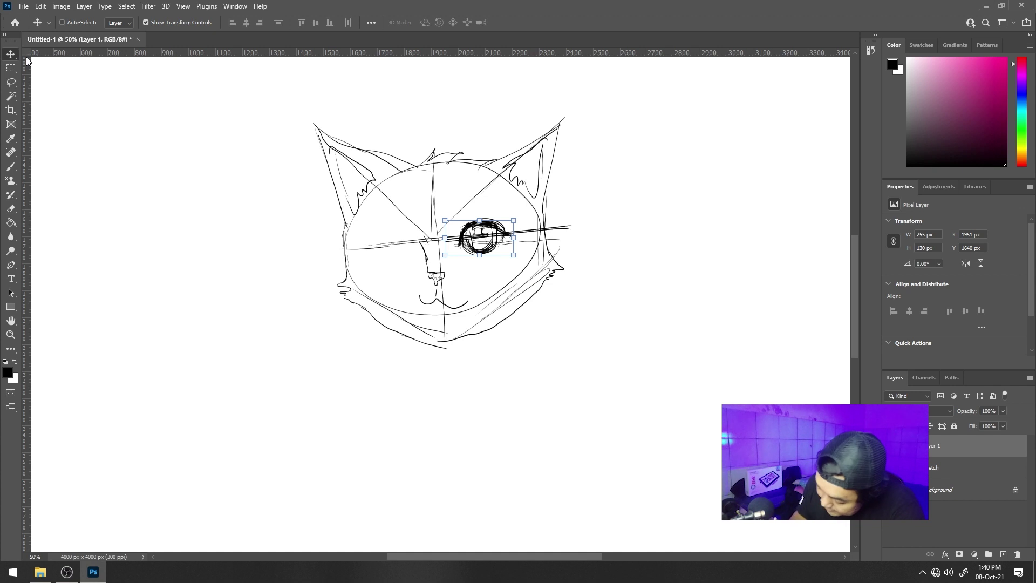
mouse_move(498, 249)
left_mouse_down()
mouse_move(442, 243)
mouse_move(505, 241)
mouse_move(348, 244)
mouse_move(402, 251)
left_mouse_up()
key("Return")
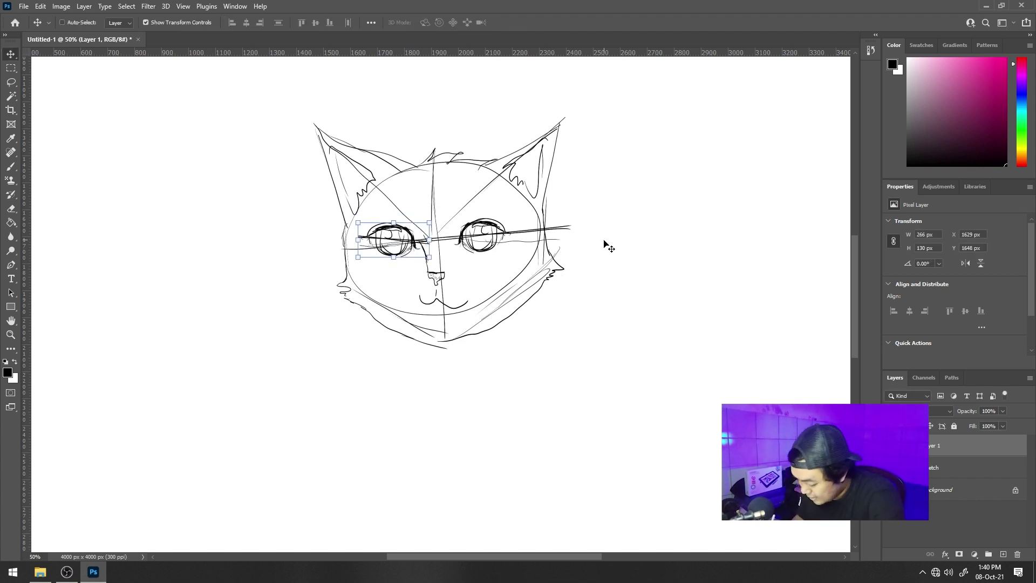
Scale the copied eye on Layer 1 to 262 × 128 px and shift it slightly up toward the nose bridge.
left_click(966, 468)
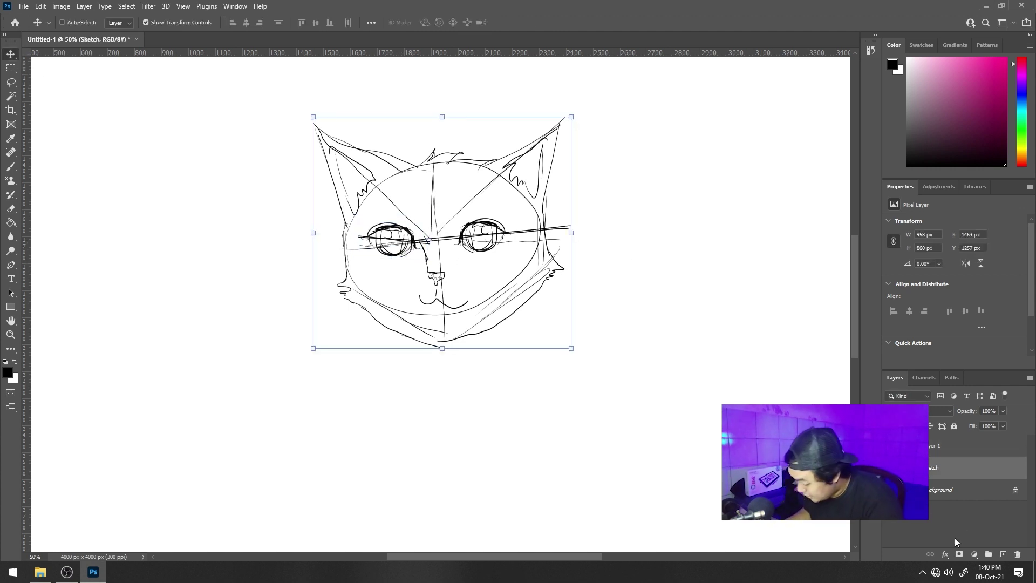
left_click(972, 448, "shift")
left_click(961, 510)
left_click(966, 446)
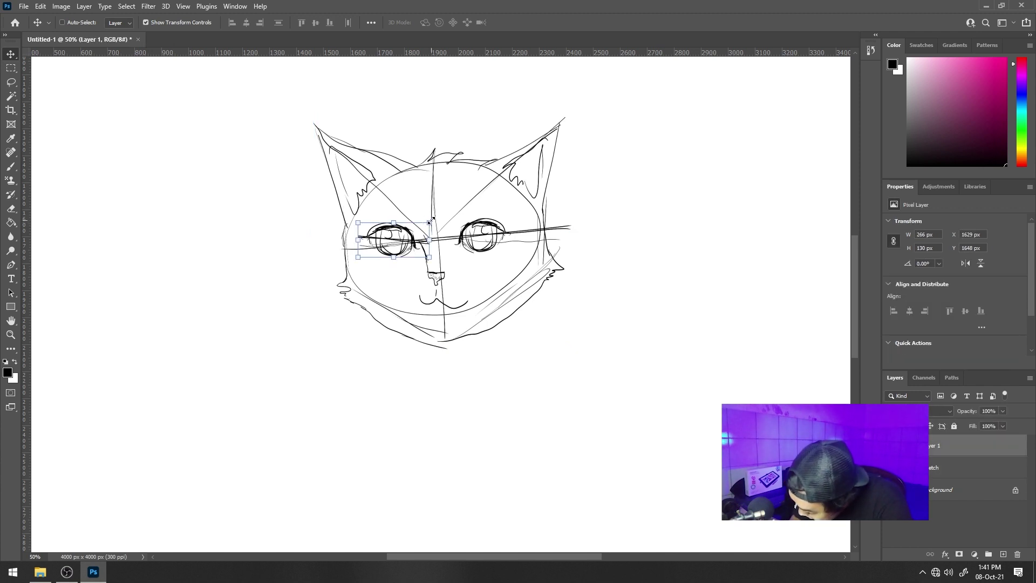
left_click_drag(431, 218, 435, 215)
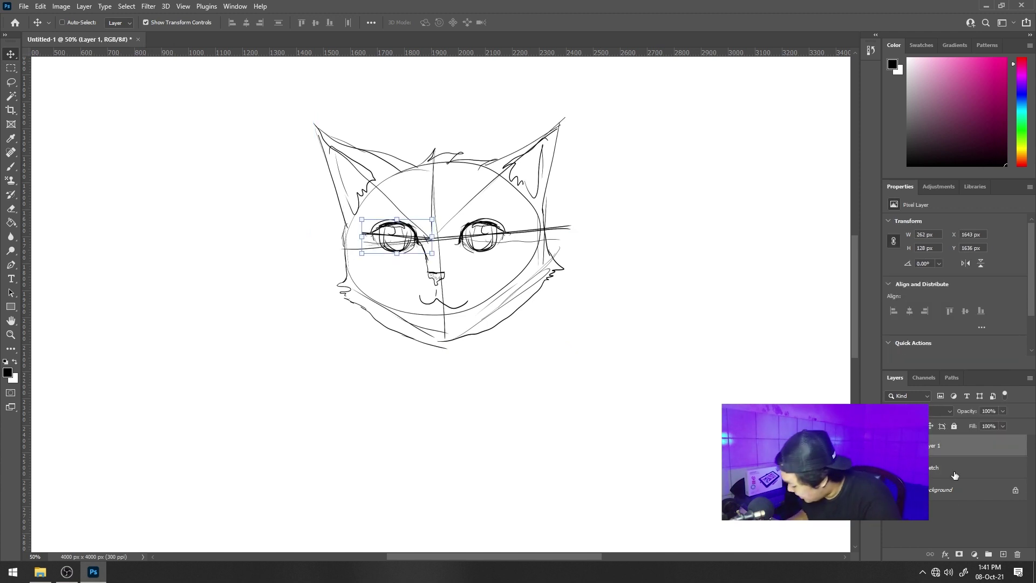
Merge the copied-eye layer and the Sketch layer into one layer.
left_click(955, 475)
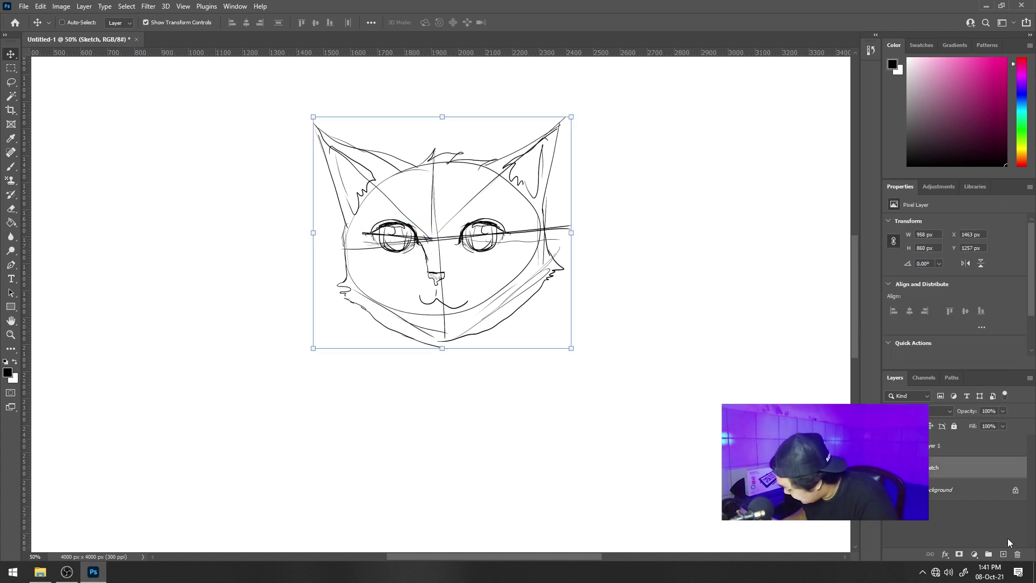
left_click(964, 452, "shift")
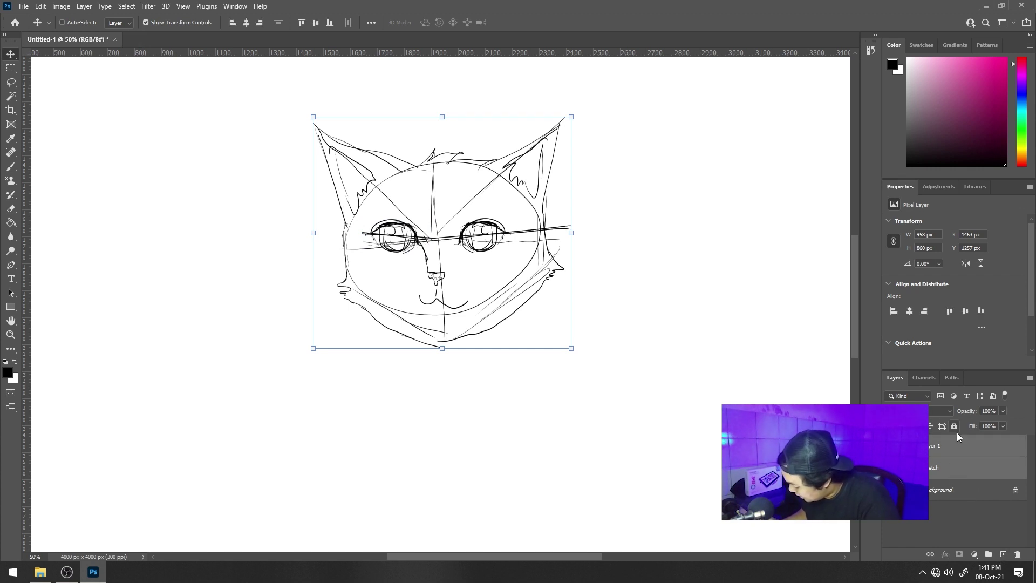
right_click(960, 462)
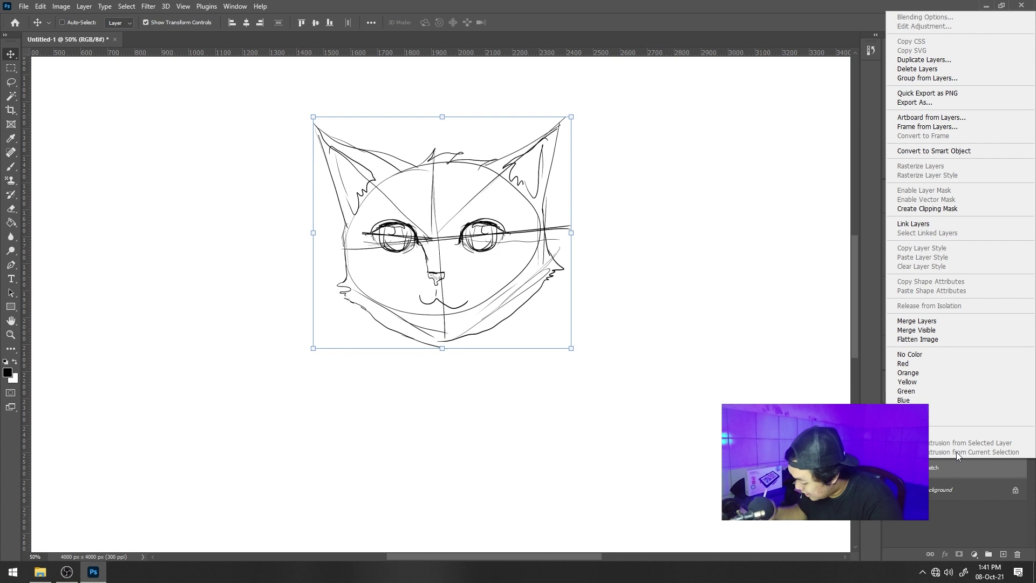
left_click(955, 322)
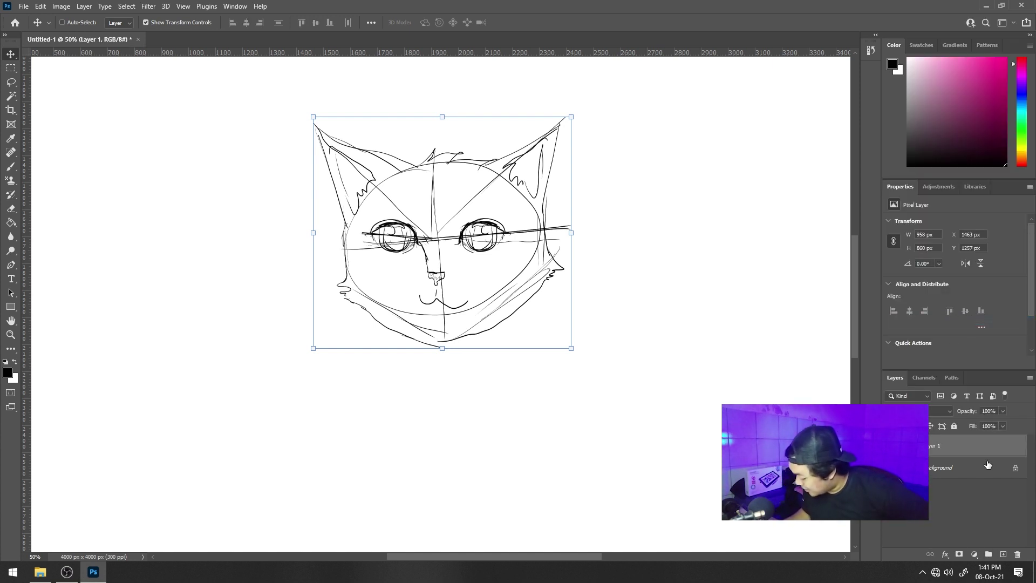
Lower the merged sketch layer's opacity until its lines are a faint grey guide.
left_click(992, 413)
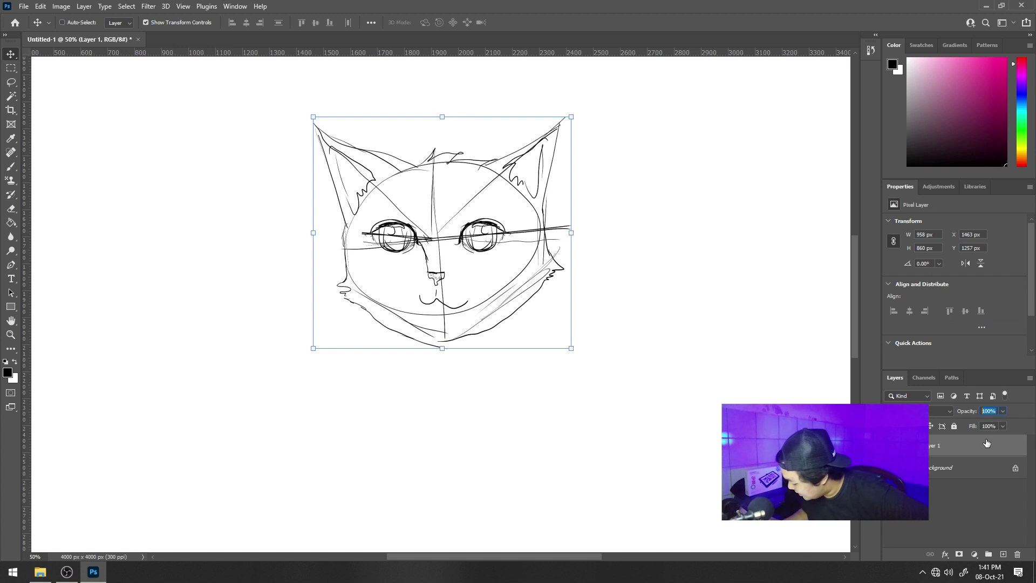
left_click(1003, 412)
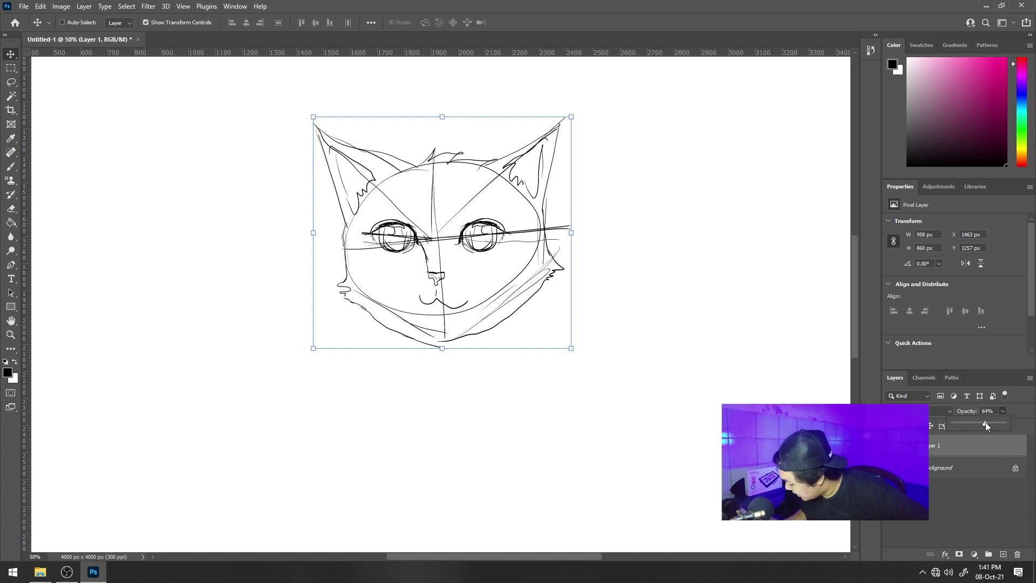
left_click_drag(968, 424, 960, 423)
Add a new layer above the faded sketch and name it outline.
key("ctrl+shift+alt+n")
double_click(936, 445)
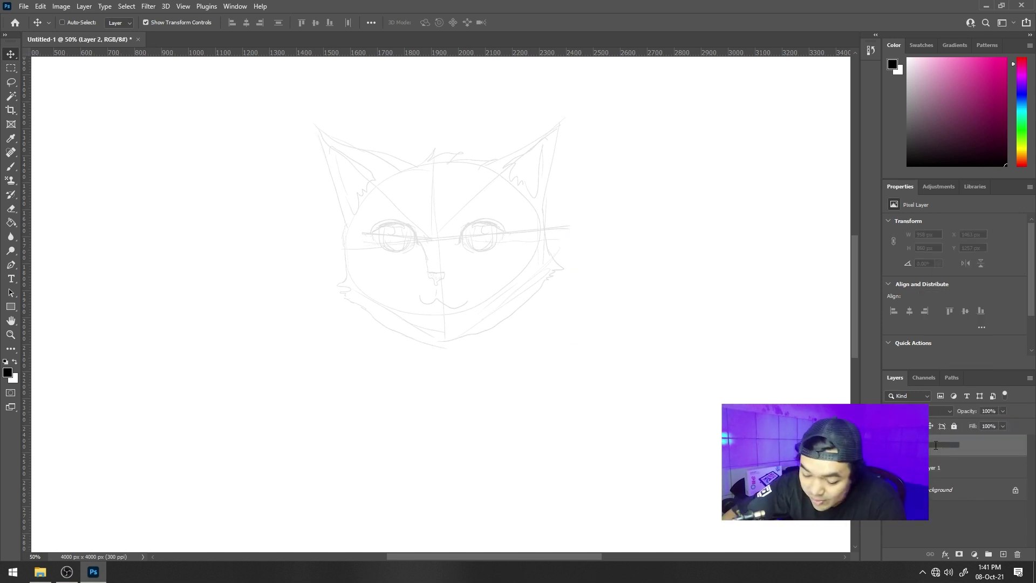
type("outline")
key("Return")
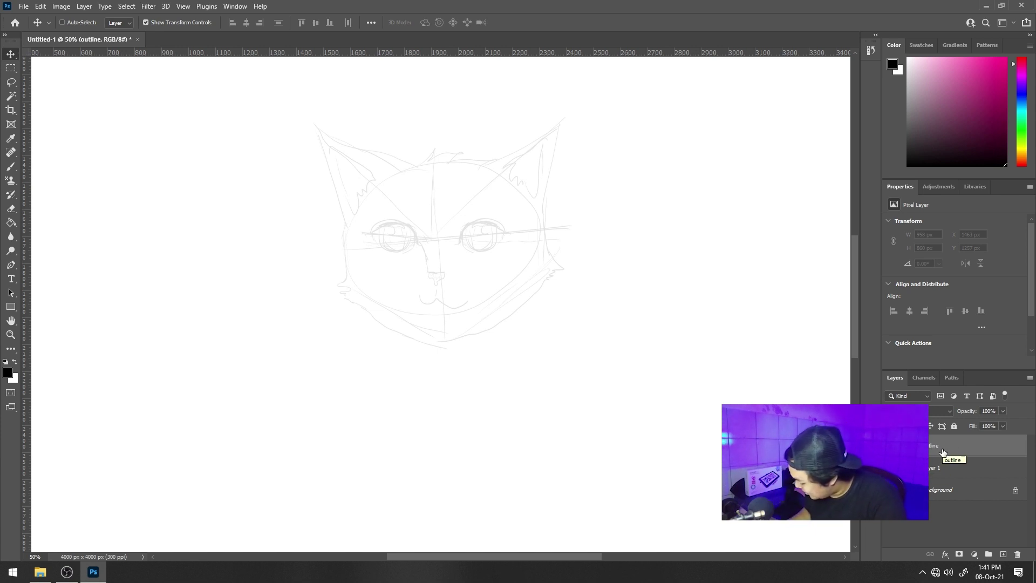
Set up the Brush tool at 20 px over the sketch's right-hand eye on the outline layer.
key("ctrl+plus")
key("ctrl+plus")
key("ctrl+plus")
key("ctrl+plus")
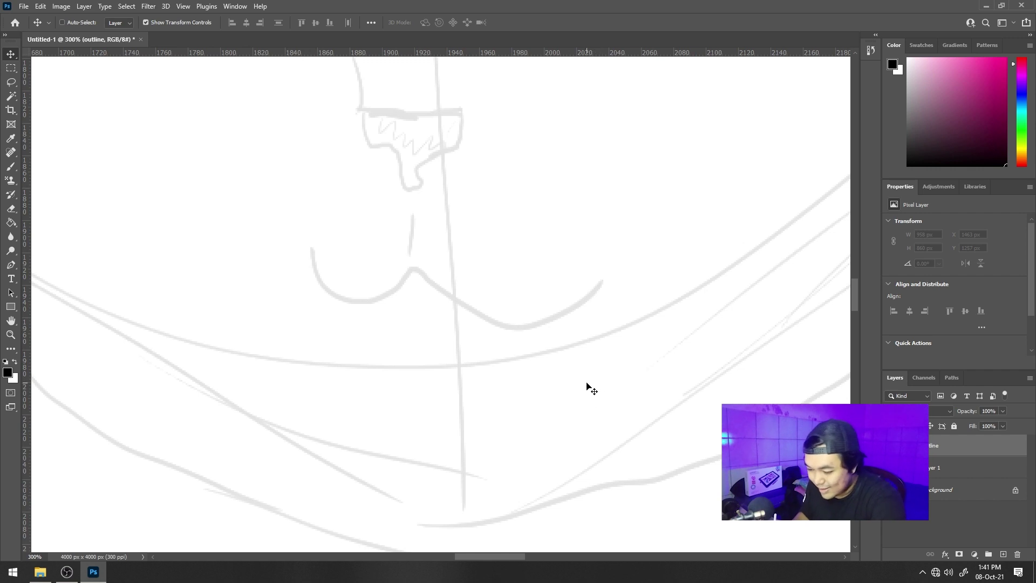
key("ctrl+minus")
key("ctrl+minus")
key("ctrl+minus")
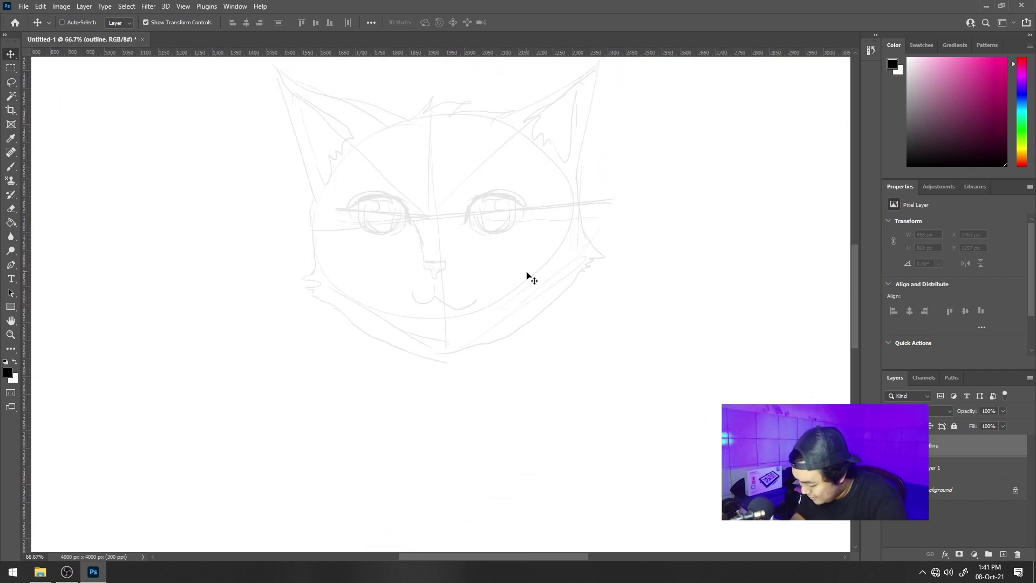
key("ctrl+plus")
key("ctrl+plus")
key("ctrl+plus")
left_click_drag(538, 345, 485, 318)
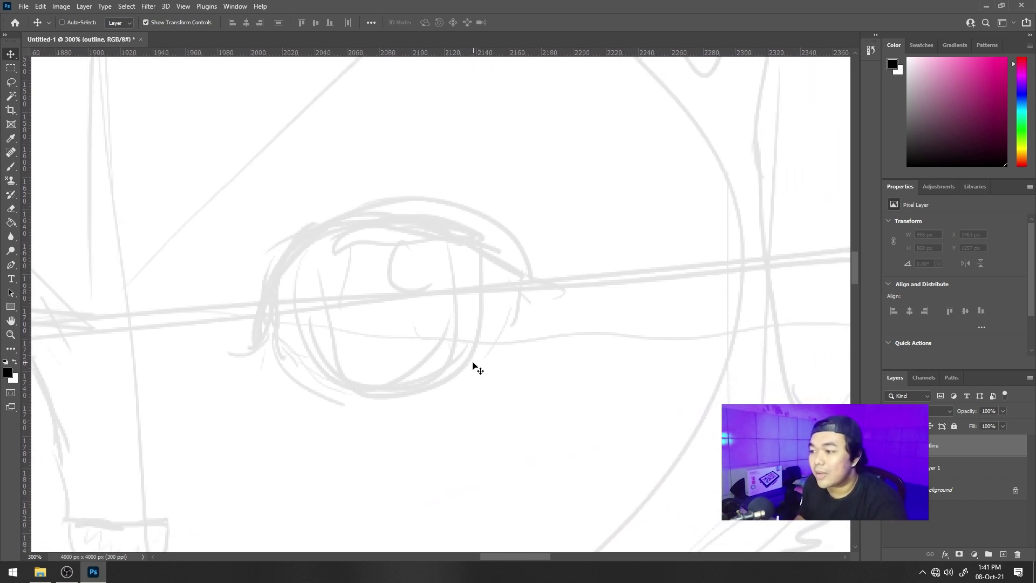
key("b")
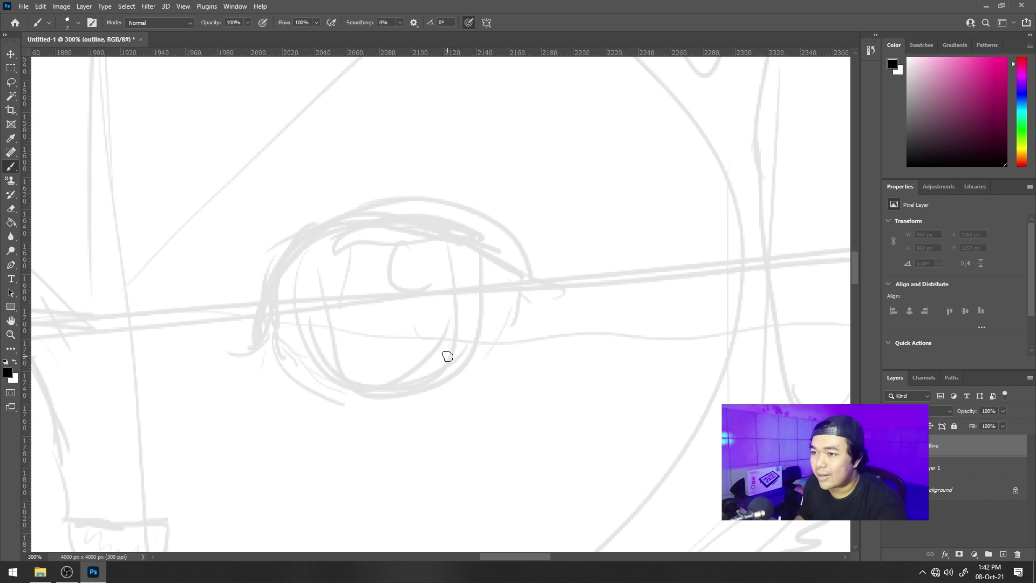
key("bracketright")
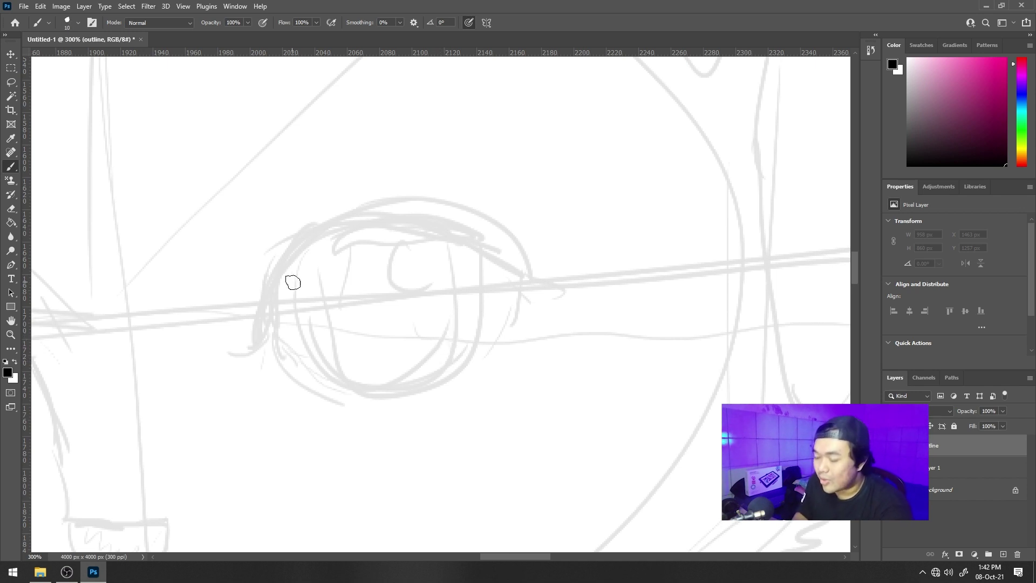
key("bracketright")
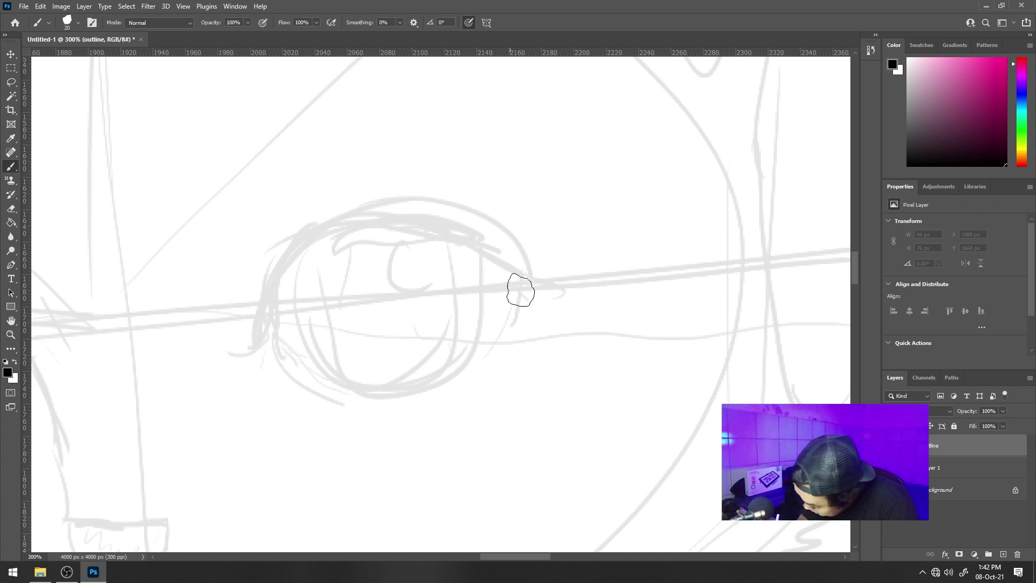
mouse_move(263, 329)
left_mouse_down()
mouse_move(284, 277)
mouse_move(367, 233)
mouse_move(477, 250)
mouse_move(550, 296)
left_mouse_up()
key("ctrl+z")
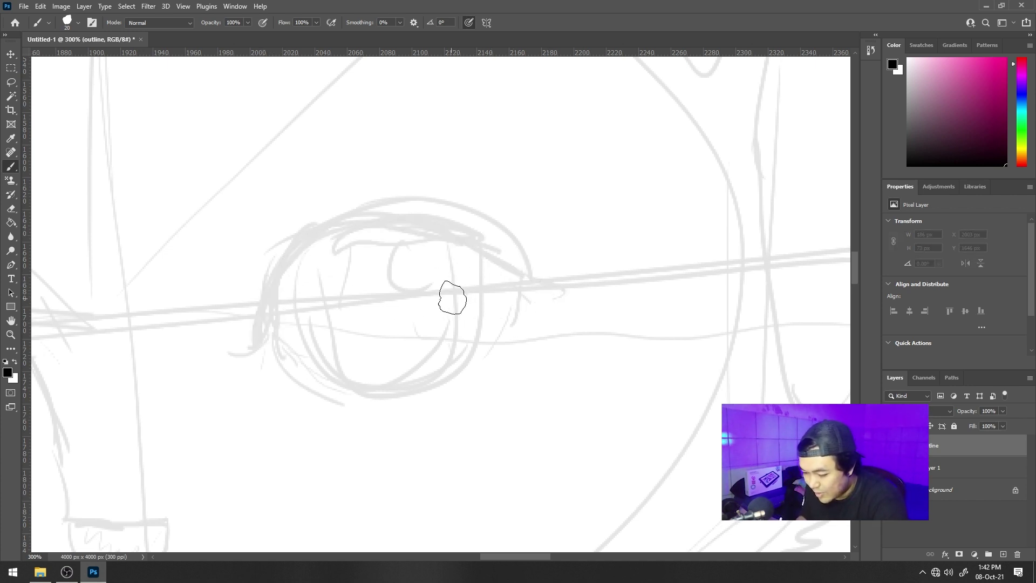
key("ctrl+minus")
key("ctrl+minus")
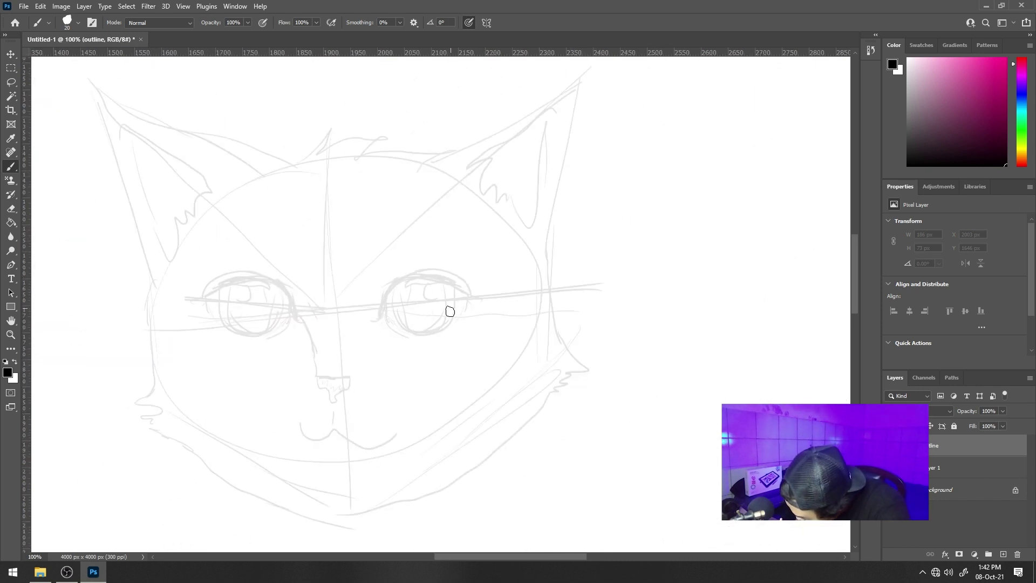
mouse_move(381, 316)
left_mouse_down()
mouse_move(393, 287)
mouse_move(475, 276)
left_mouse_up()
key("ctrl+z")
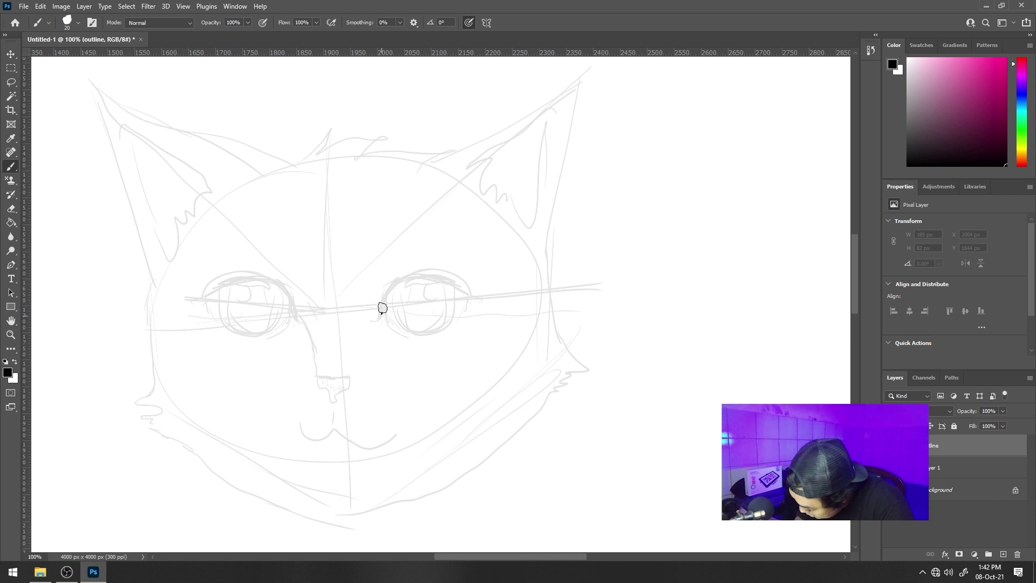
mouse_move(381, 310)
left_mouse_down()
mouse_move(463, 292)
mouse_move(421, 276)
left_mouse_up()
key("ctrl+z")
key("ctrl+z")
Trace the right-hand eye's lids and corners in thick black strokes, about 185 × 127 px overall, with gaps along the lower lid.
left_click_drag(382, 310, 470, 306)
key("ctrl+plus")
key("ctrl+plus")
mouse_move(272, 299)
left_mouse_down()
mouse_move(245, 354)
mouse_move(296, 378)
left_mouse_up()
left_click_drag(540, 292, 467, 364)
left_click_drag(348, 402, 454, 391)
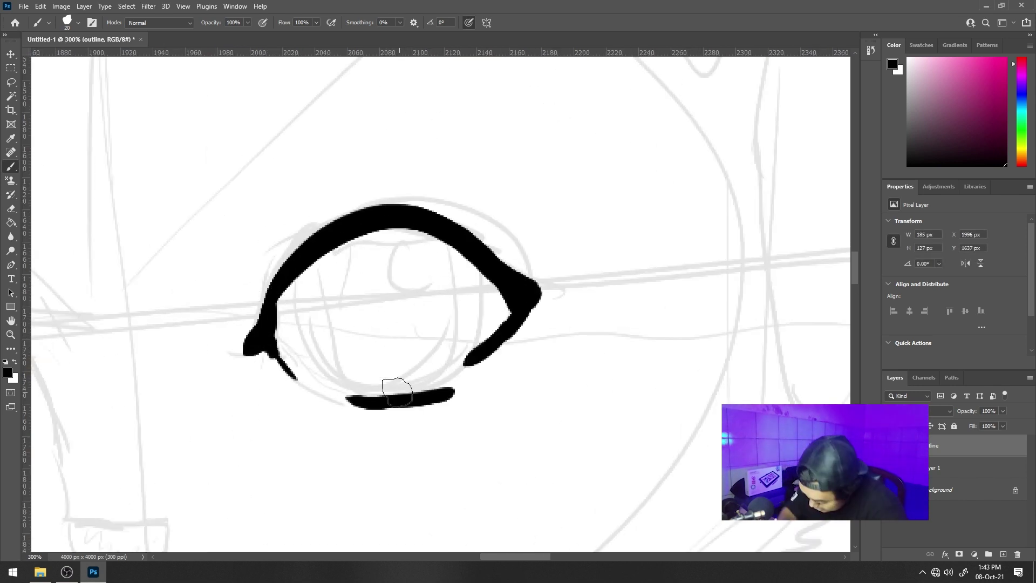
Using a 10 px brush, draw the iris outline, slit pupil, round highlight and short radial marks inside the right-hand eye.
key("bracketleft")
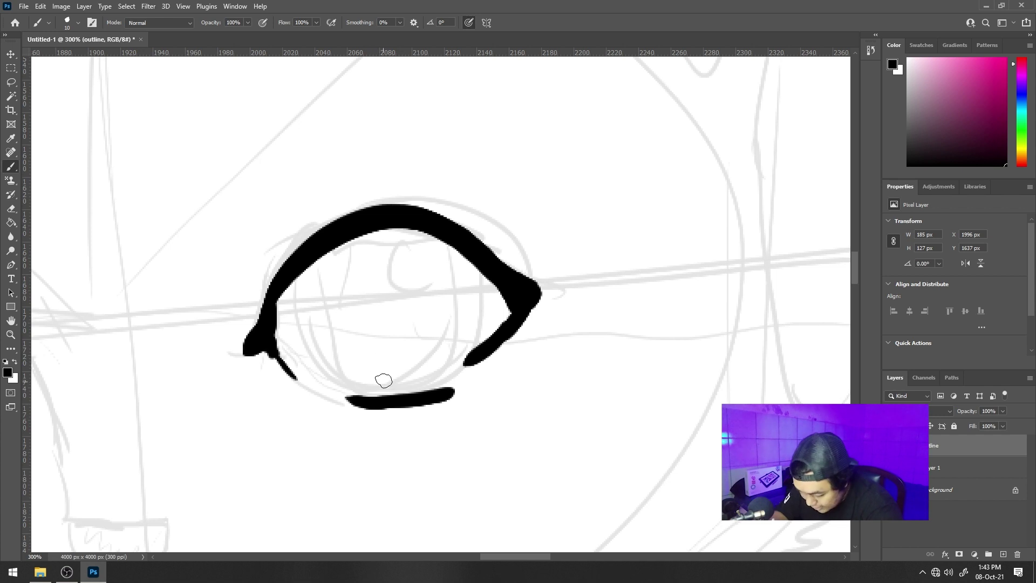
left_click_drag(302, 273, 354, 395)
key("ctrl+z")
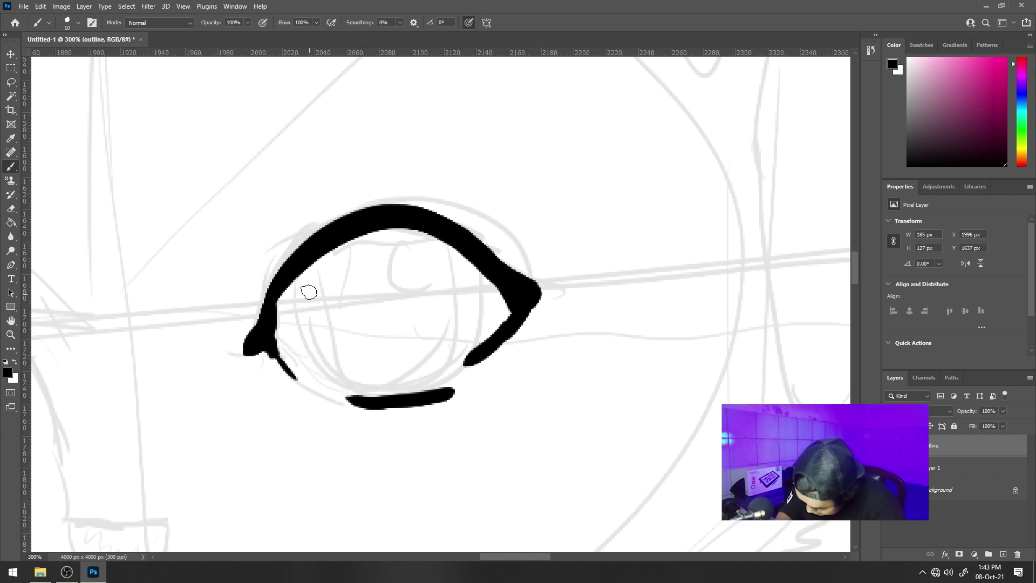
scroll(591, 405, "left", 3)
scroll(615, 230, "down", 1)
left_click_drag(607, 251, 622, 256)
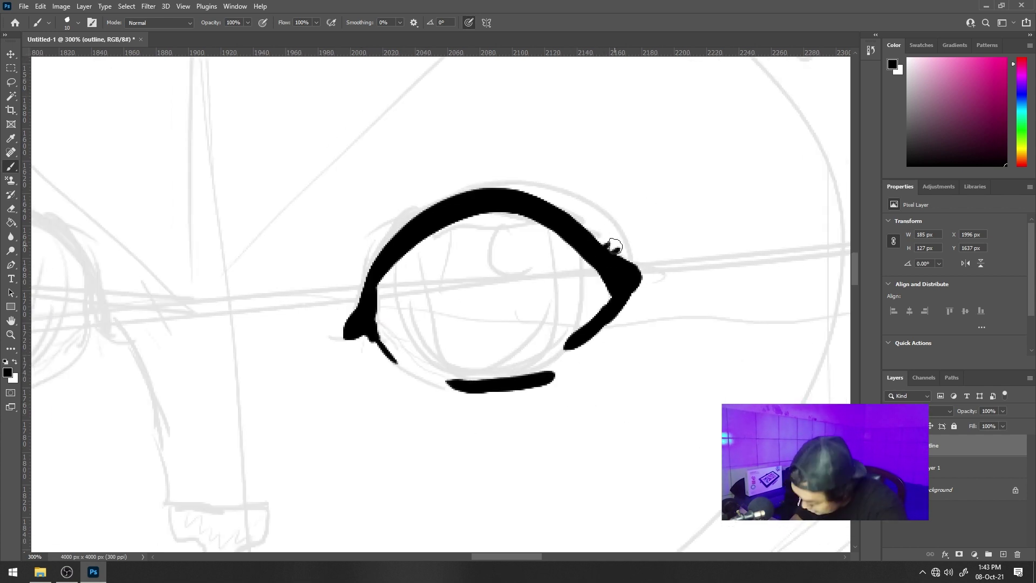
mouse_move(405, 263)
left_mouse_down()
mouse_move(425, 348)
mouse_move(554, 214)
mouse_move(476, 274)
mouse_move(484, 336)
mouse_move(480, 256)
mouse_move(478, 327)
mouse_move(482, 275)
mouse_move(423, 308)
left_mouse_up()
left_click_drag(452, 324, 445, 335)
left_click_drag(501, 332, 519, 320)
left_click_drag(511, 295, 518, 294)
left_click_drag(423, 278, 440, 277)
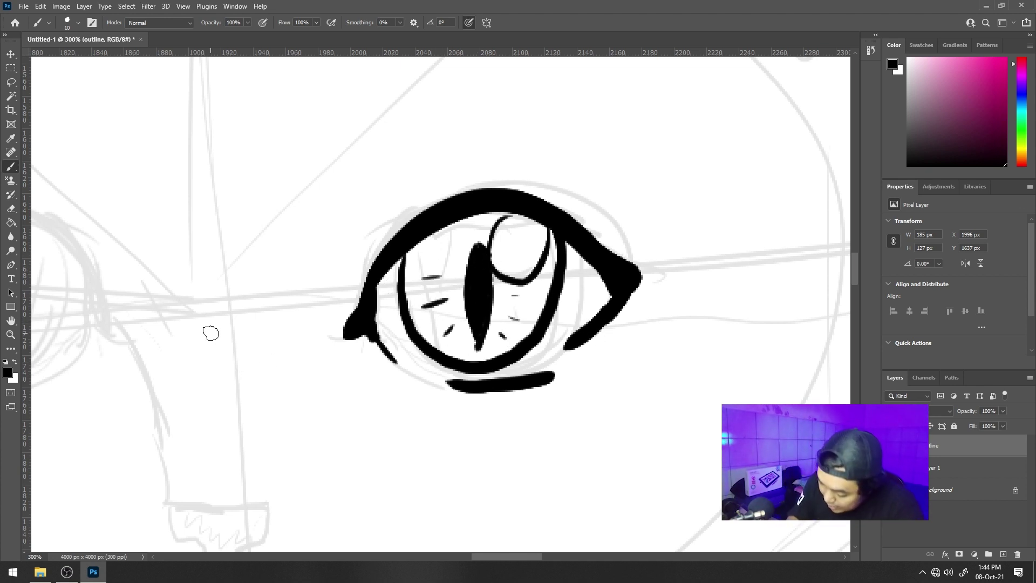
Lasso the whole inked right-hand eye and duplicate it onto a new layer.
left_click(12, 83)
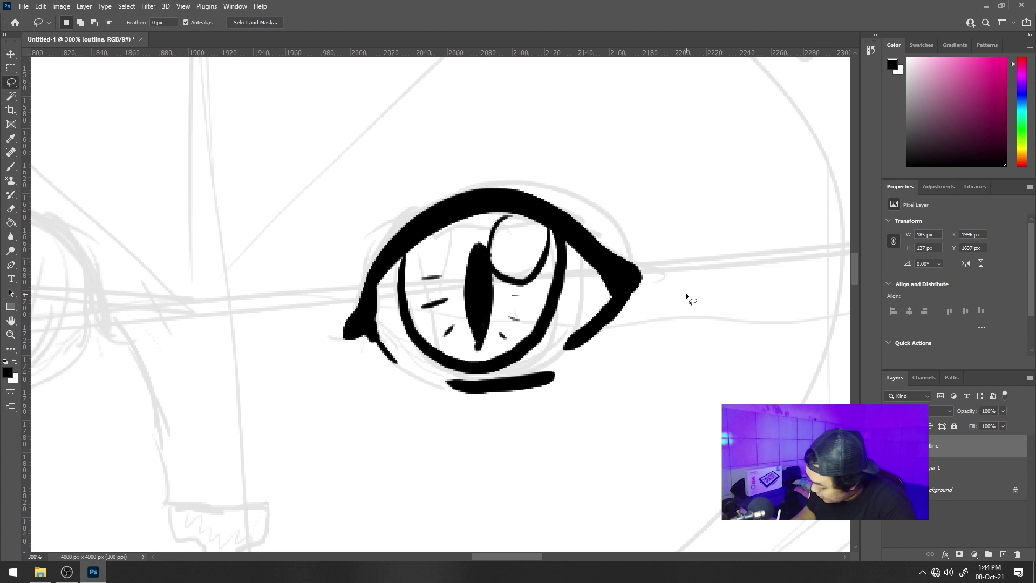
mouse_move(506, 428)
left_mouse_down()
mouse_move(632, 226)
mouse_move(324, 317)
mouse_move(640, 393)
left_mouse_up()
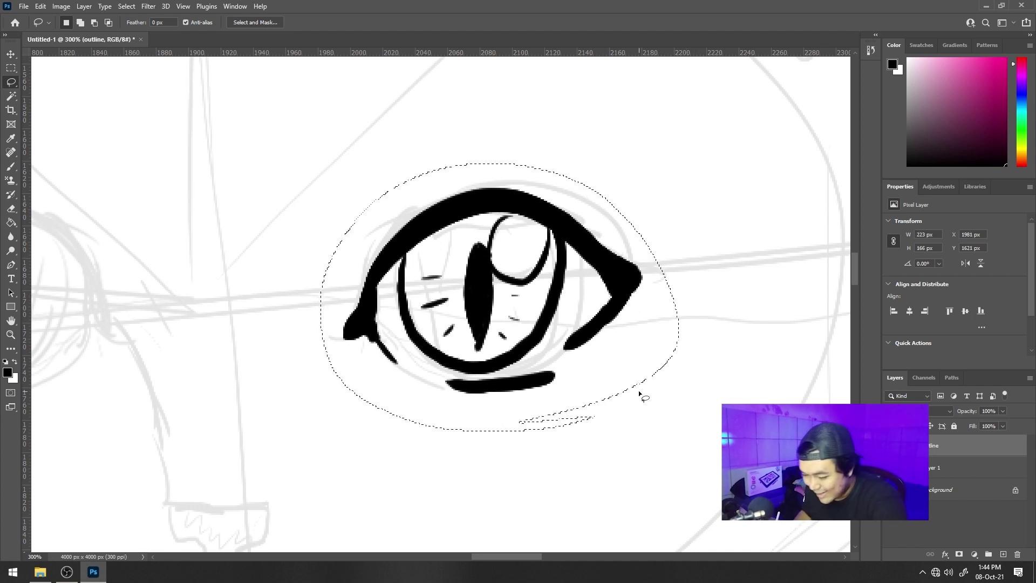
key("ctrl+minus")
key("ctrl+minus")
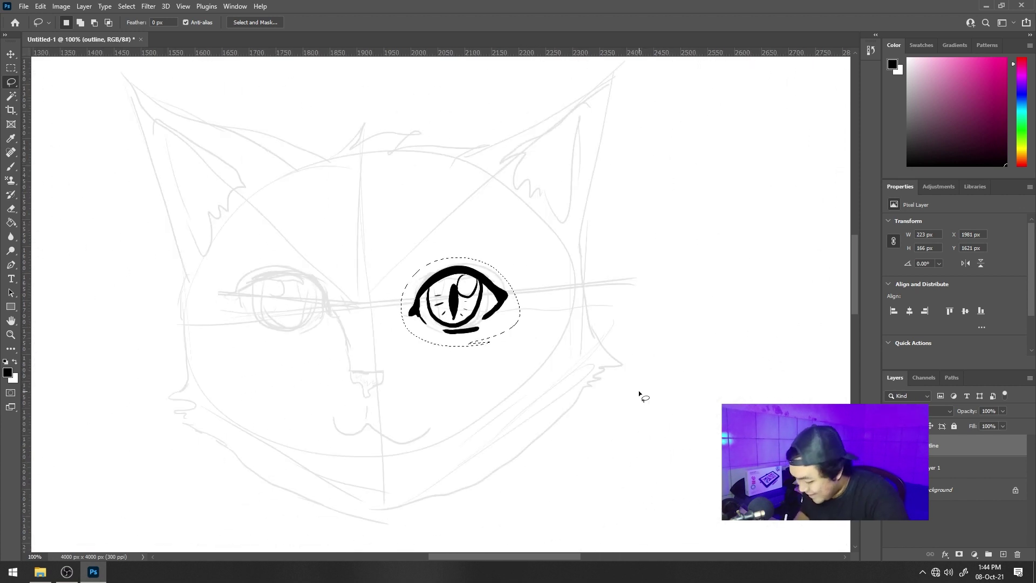
key("ctrl+j")
Mirror the copied eye horizontally at -95.68% width and move it onto the sketch's left-hand eye.
key("v")
left_click_drag(501, 276, 499, 273)
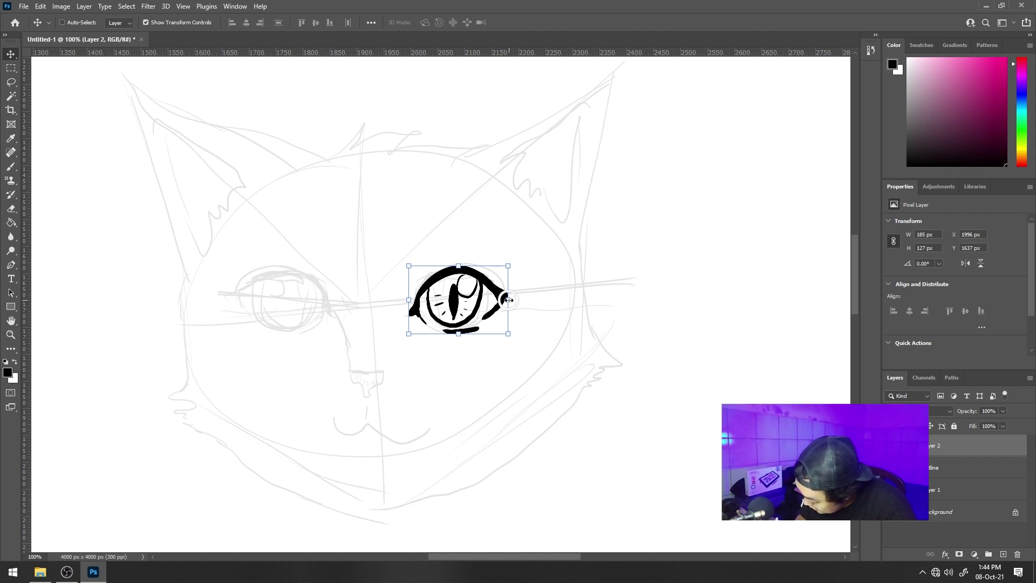
left_click_drag(511, 300, 415, 304)
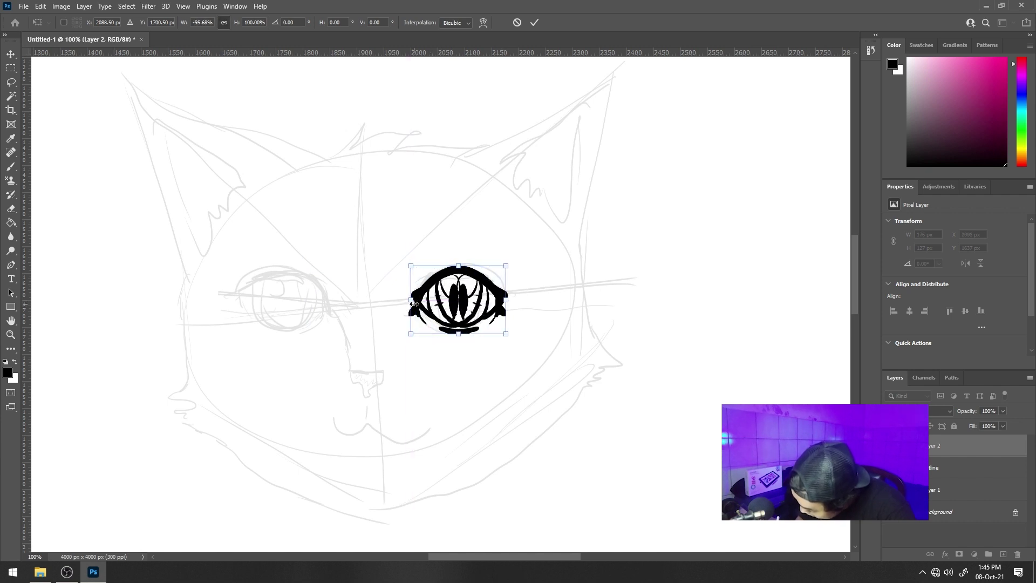
left_click_drag(482, 301, 300, 300)
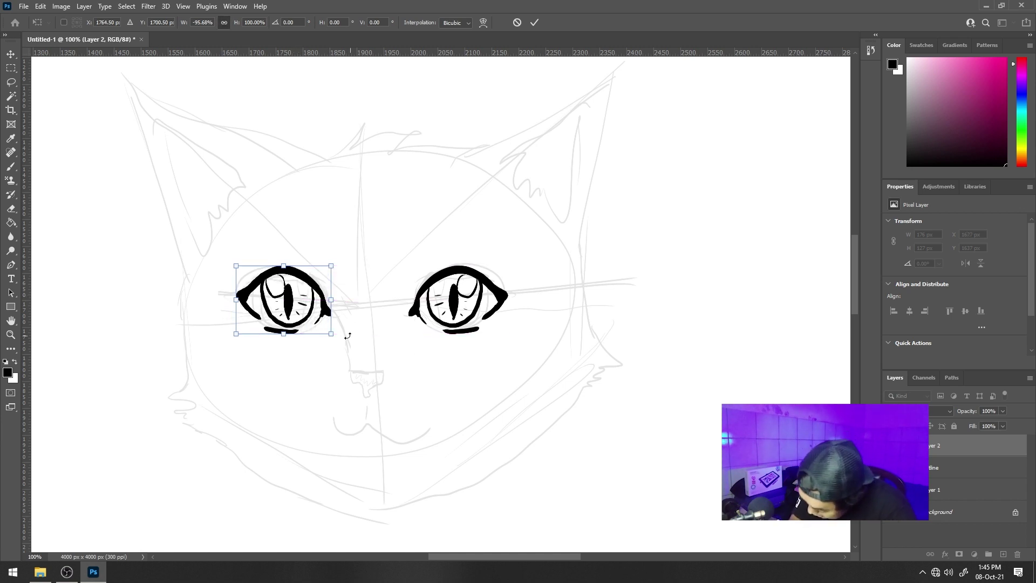
left_click(949, 459)
Rename the mirrored eye's layer as mata, and make the outline layer active with a 6 px brush ready over the nose.
double_click(937, 447)
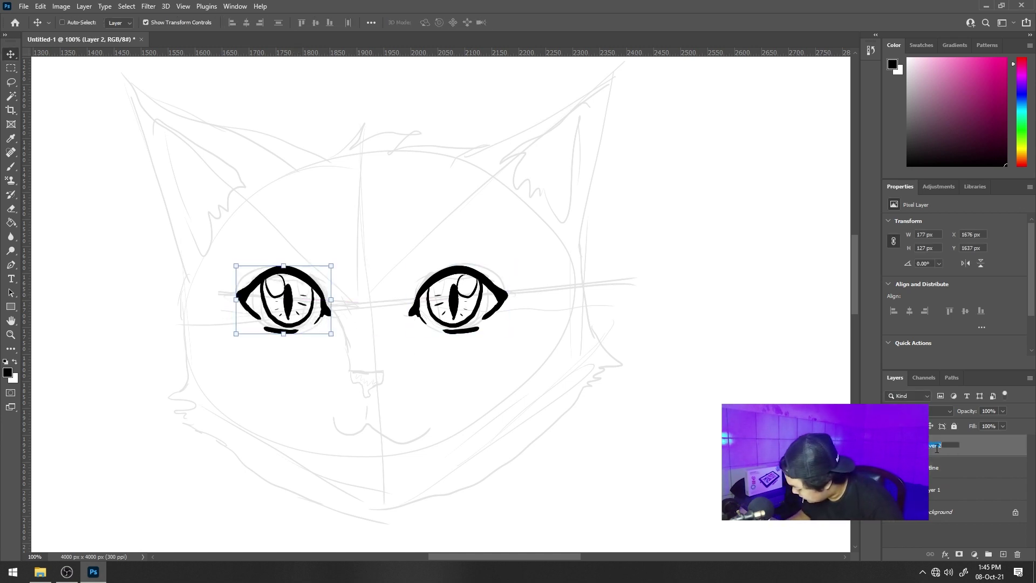
left_click(945, 460)
key("b")
key("ctrl+plus")
key("ctrl+plus")
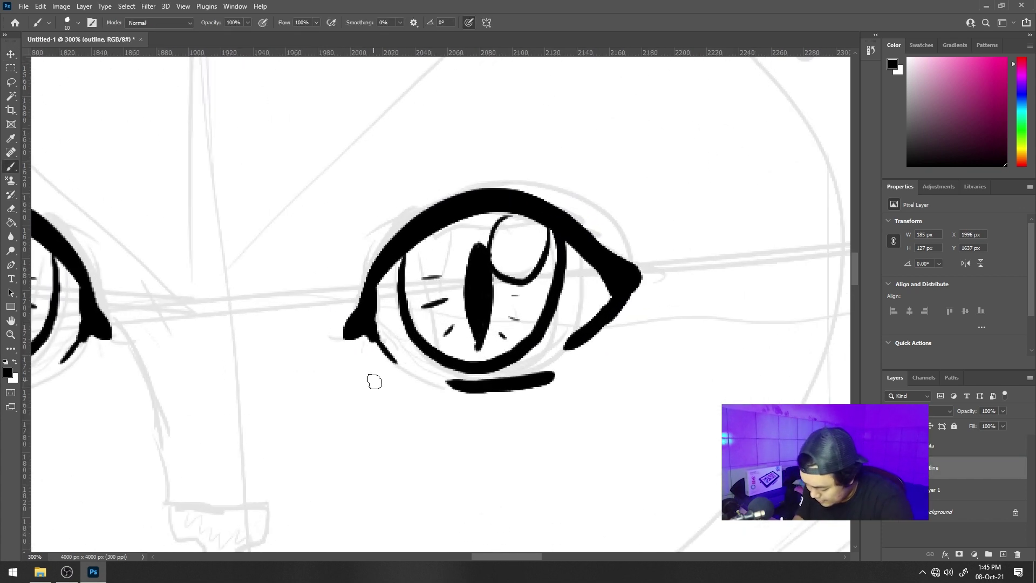
left_click_drag(370, 378, 426, 322)
left_click_drag(354, 398, 445, 342)
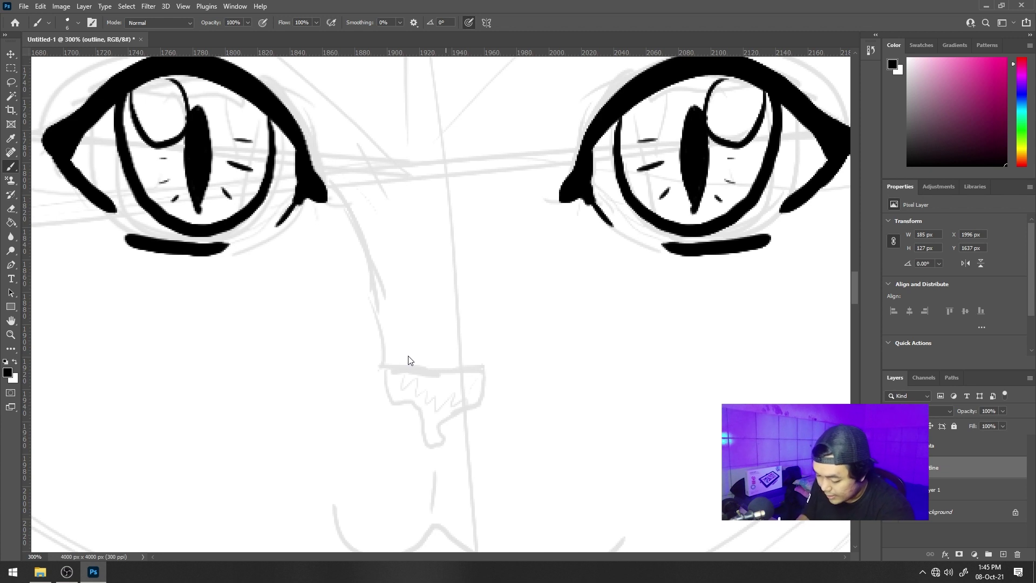
key("alt+bracketright")
key("ctrl+plus")
key("ctrl+plus")
key("ctrl+minus")
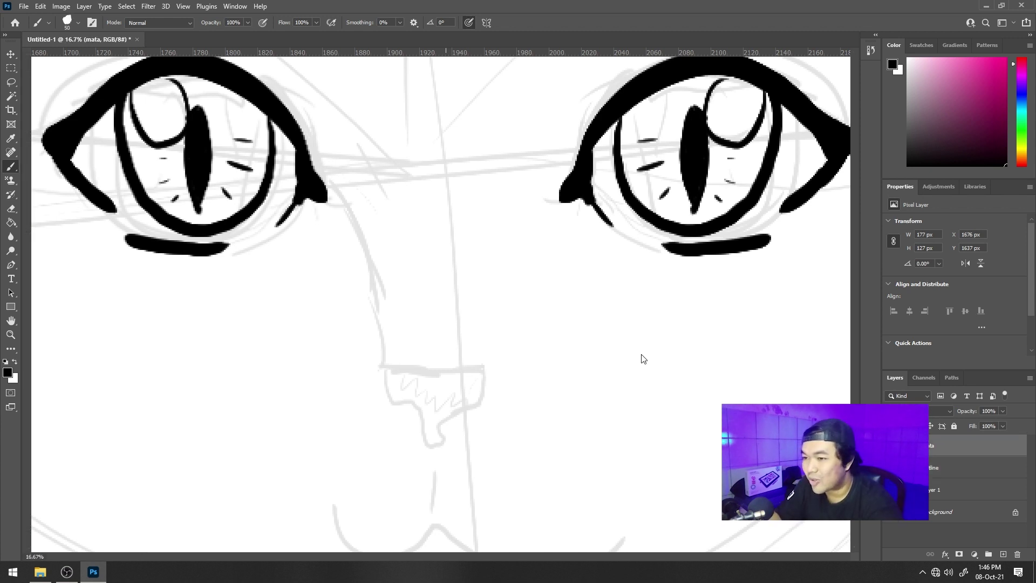
left_click(10, 55)
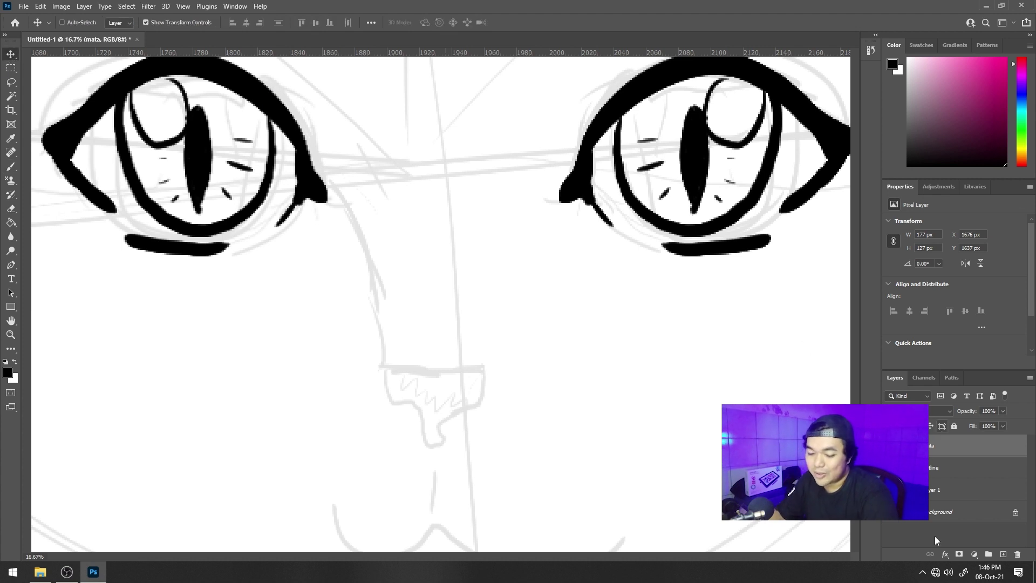
Save the document as a Photoshop file named koceng in the Pictures folder.
key("ctrl+s")
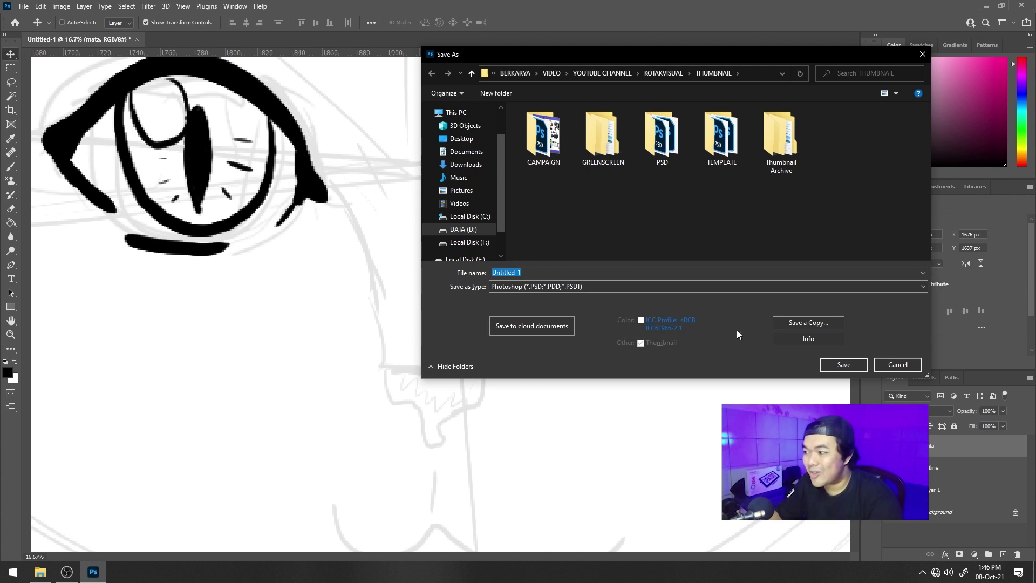
left_click(479, 190)
double_click(556, 273)
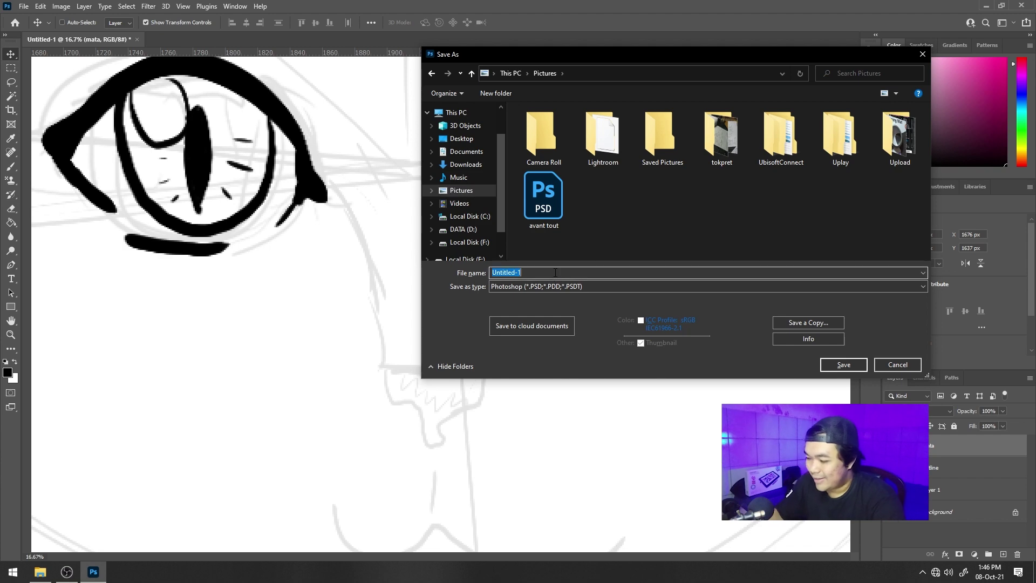
type("koceng")
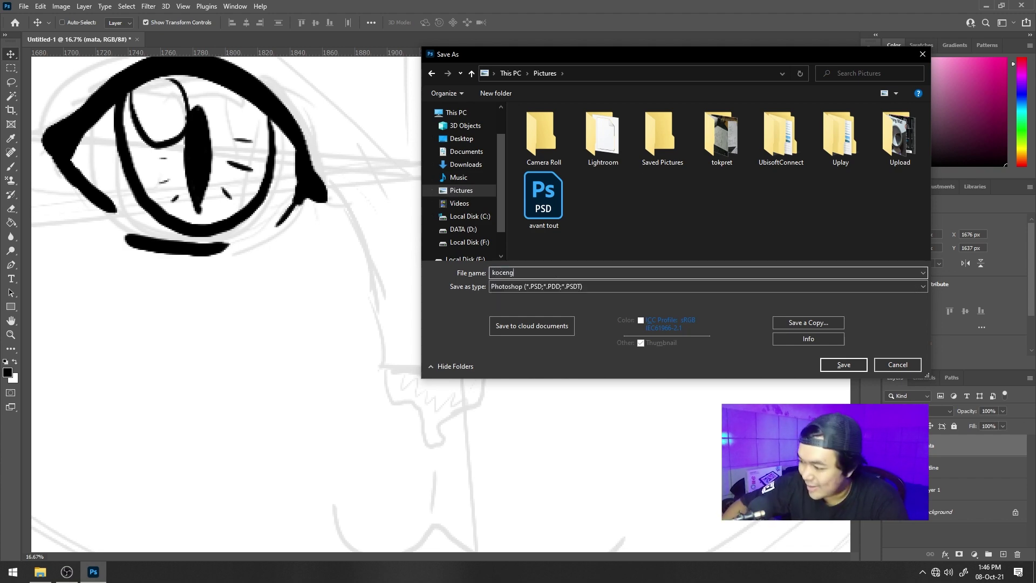
key("Return")
left_click(644, 161)
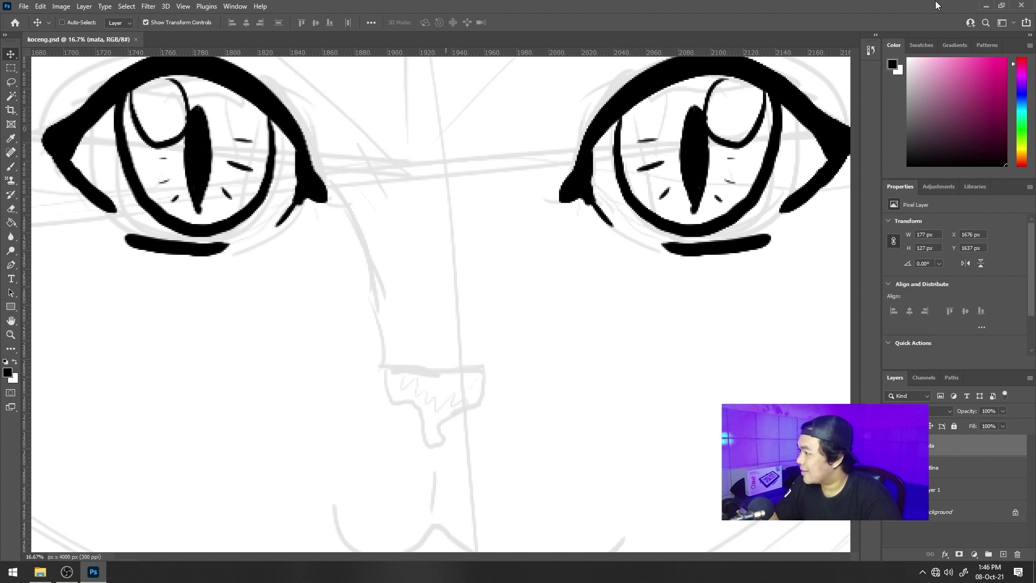
Restart Adobe Photoshop 2021 and reopen the recent file koceng.psd.
left_click(1032, 4)
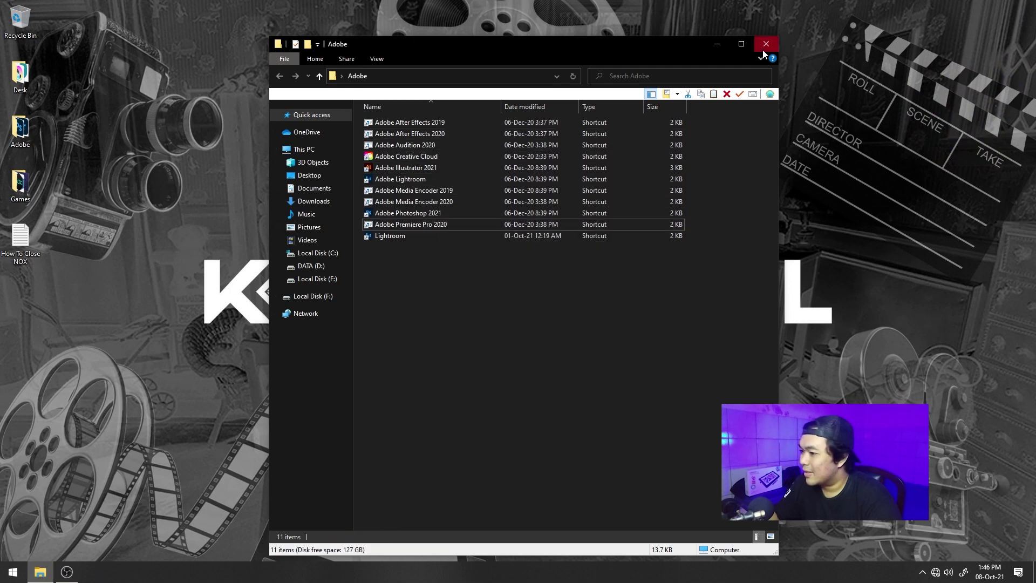
left_click(407, 215)
double_click(407, 215)
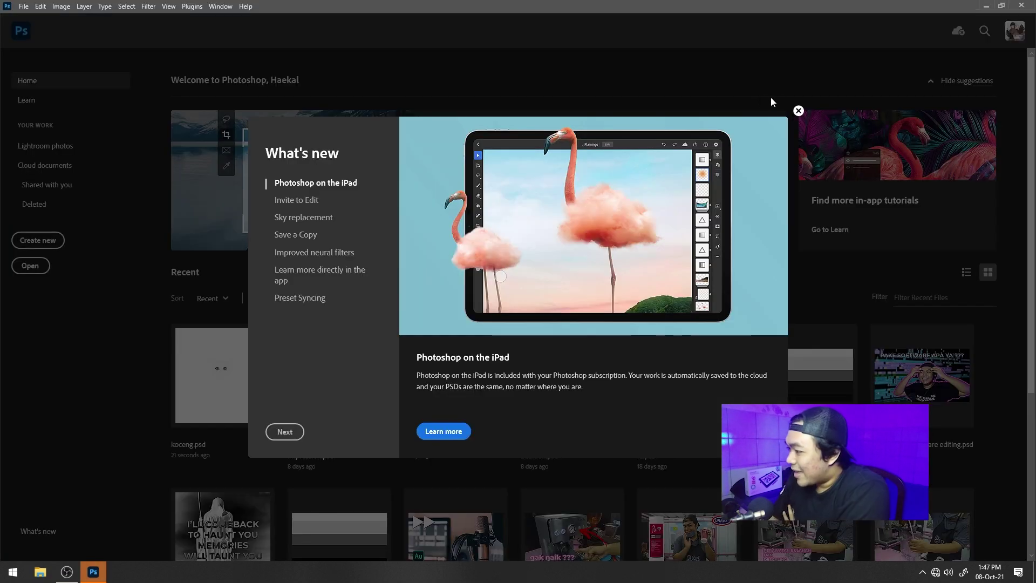
left_click(798, 109)
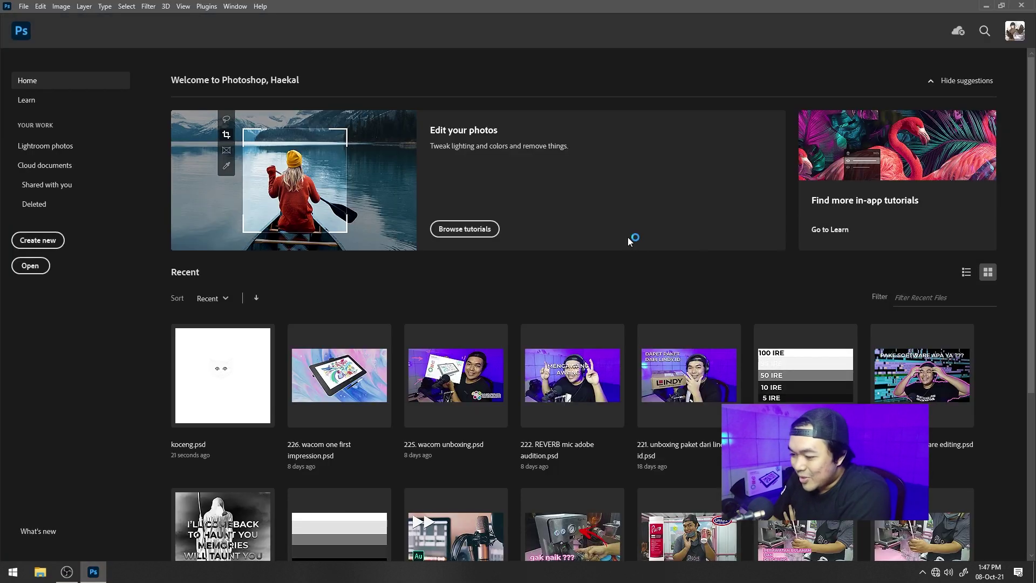
left_click(247, 378)
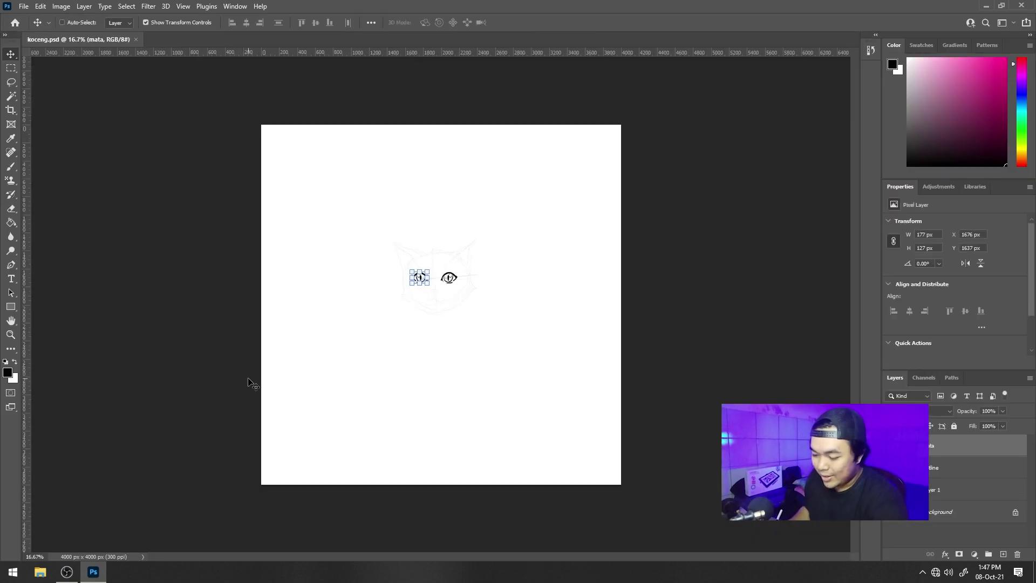
On the outline layer, ink short fur strokes along the nose bridge and trace the T-shaped nose with a small highlight, using a 6 px brush.
key("ctrl+plus")
key("ctrl+plus")
key("ctrl+plus")
key("ctrl+plus")
key("ctrl+plus")
key("ctrl+plus")
key("ctrl+plus")
key("ctrl+plus")
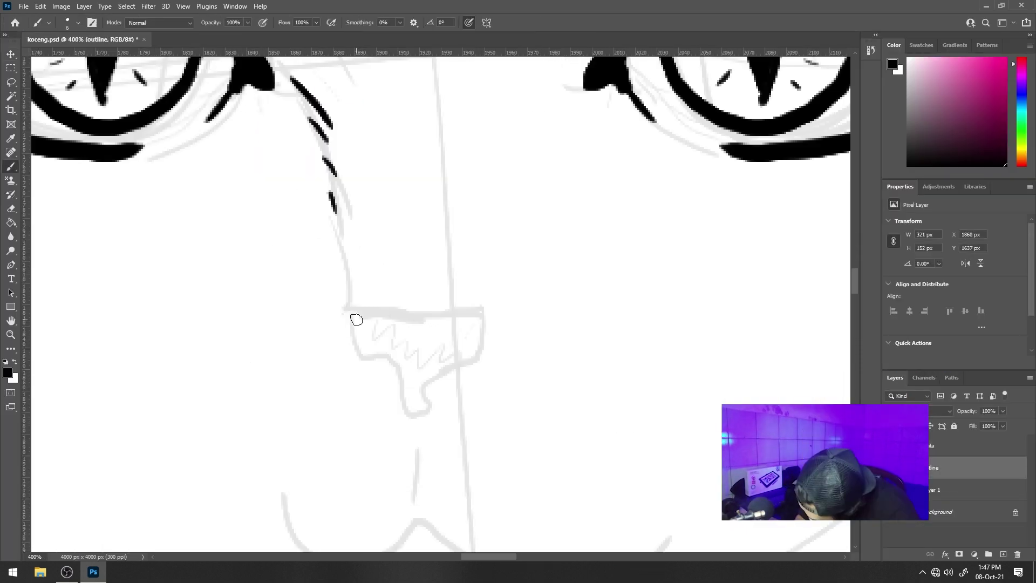
mouse_move(356, 320)
left_mouse_down()
mouse_move(418, 372)
mouse_move(454, 316)
mouse_move(353, 327)
left_mouse_up()
left_click_drag(439, 323, 456, 334)
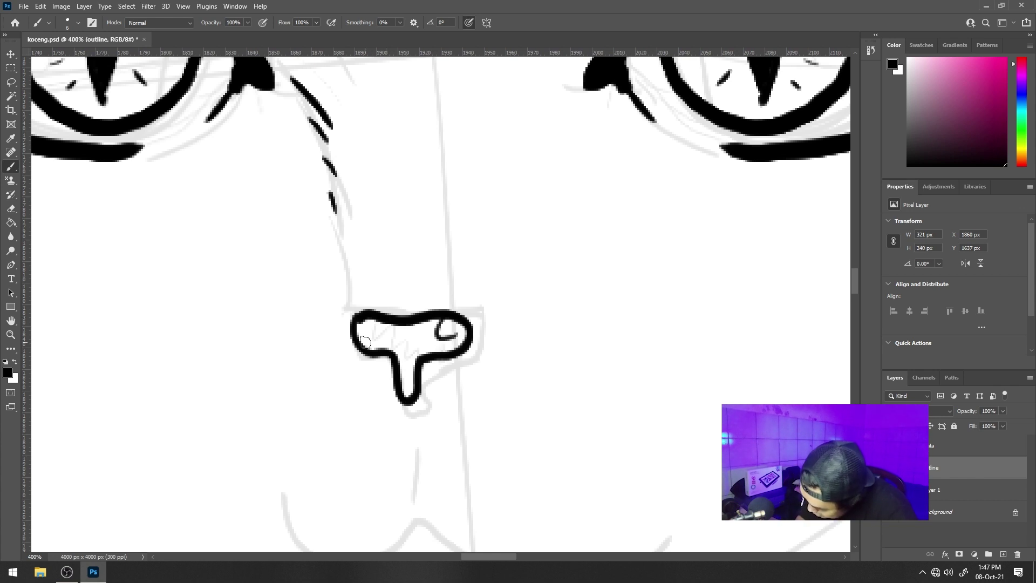
Ink the short vertical line beneath the nose and a curved W-shaped cat mouth below it, undoing strokes that miss the shape.
scroll(371, 341, "down", 3)
left_click_drag(429, 283, 437, 352)
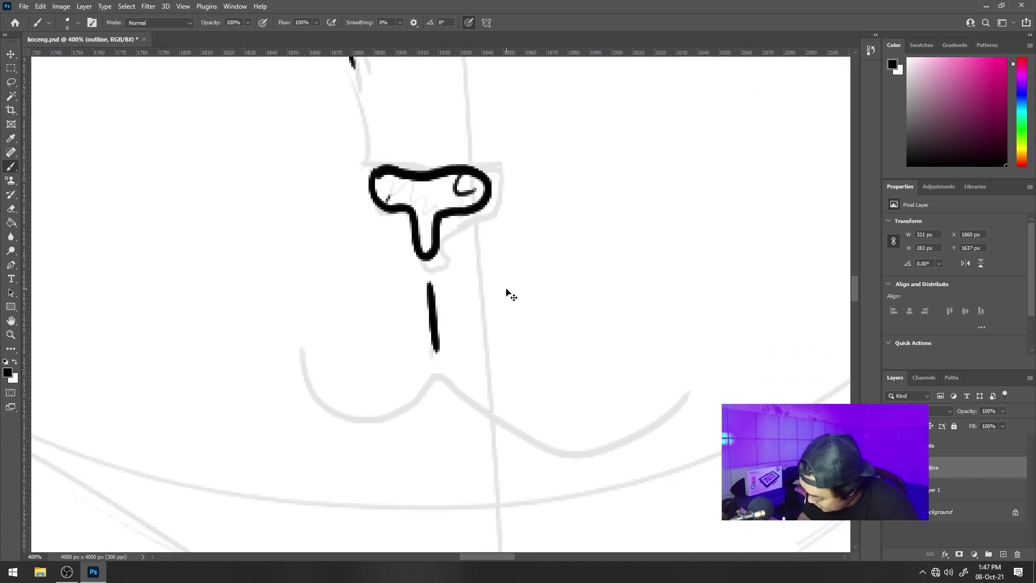
mouse_move(310, 347)
left_mouse_down()
mouse_move(394, 423)
mouse_move(416, 364)
left_mouse_up()
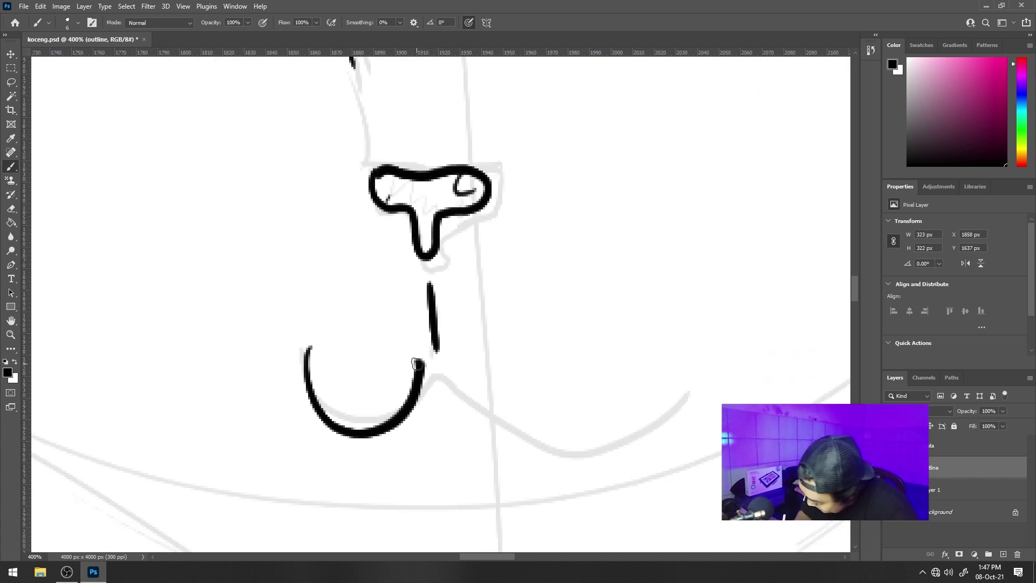
key("ctrl+z")
mouse_move(318, 352)
left_mouse_down()
mouse_move(419, 415)
mouse_move(431, 369)
mouse_move(480, 428)
mouse_move(574, 312)
left_mouse_up()
key("ctrl+z")
mouse_move(301, 350)
left_mouse_down()
mouse_move(309, 405)
mouse_move(432, 396)
mouse_move(547, 376)
mouse_move(564, 316)
left_mouse_up()
key("ctrl+z")
mouse_move(302, 350)
left_mouse_down()
mouse_move(364, 435)
mouse_move(432, 379)
mouse_move(462, 420)
mouse_move(565, 344)
left_mouse_up()
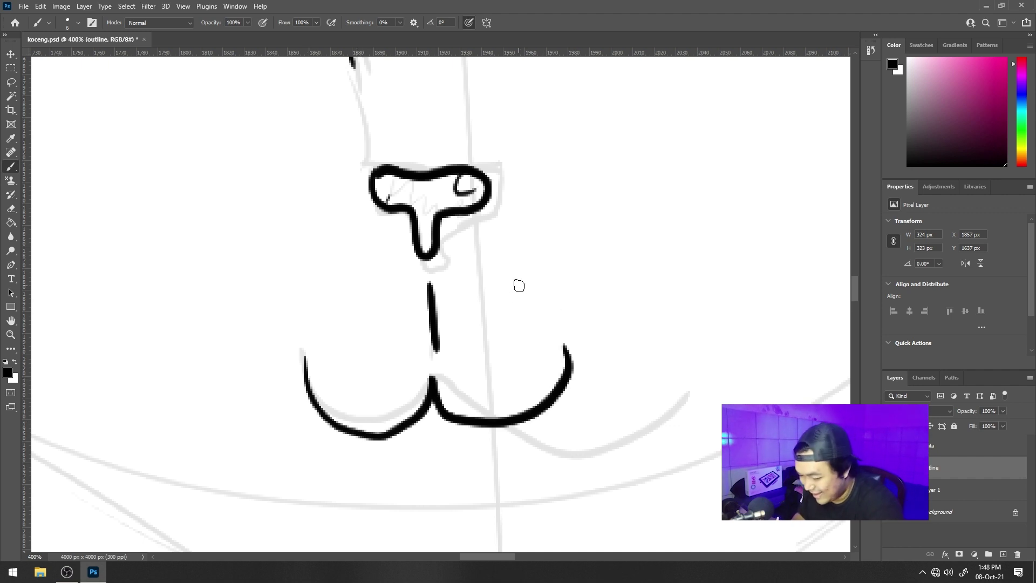
Try to add a pointed lower lip with two small fangs below the mouth.
key("ctrl+minus")
key("ctrl+minus")
key("ctrl+minus")
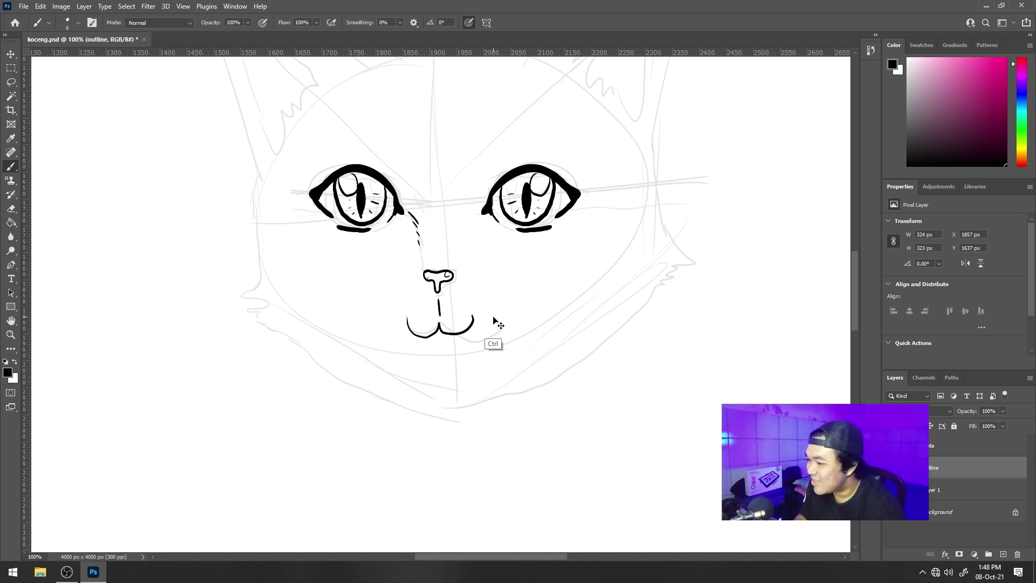
key("h")
left_click_drag(545, 309, 527, 338)
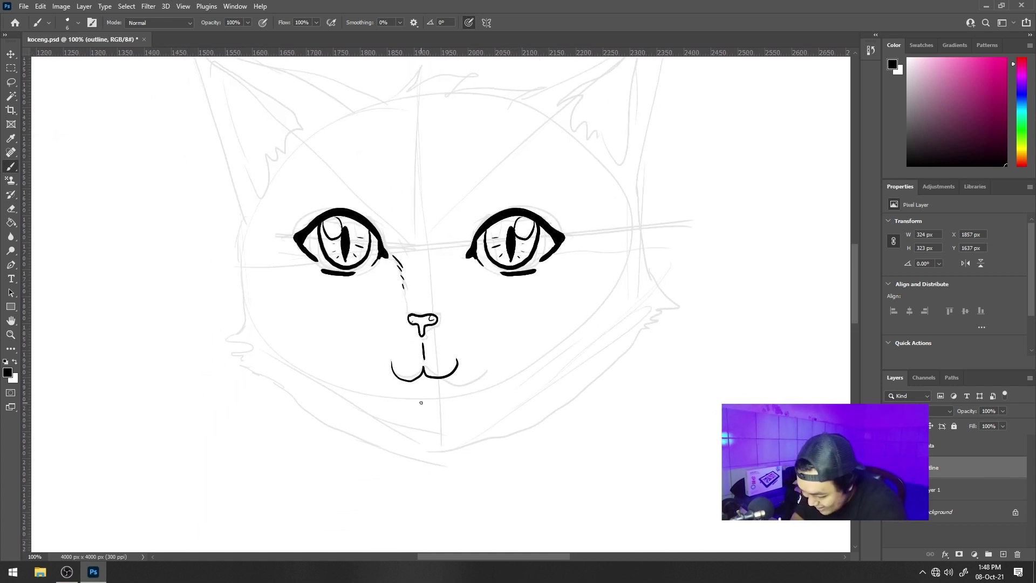
key("ctrl+plus")
key("ctrl+plus")
scroll(451, 345, "down", 5)
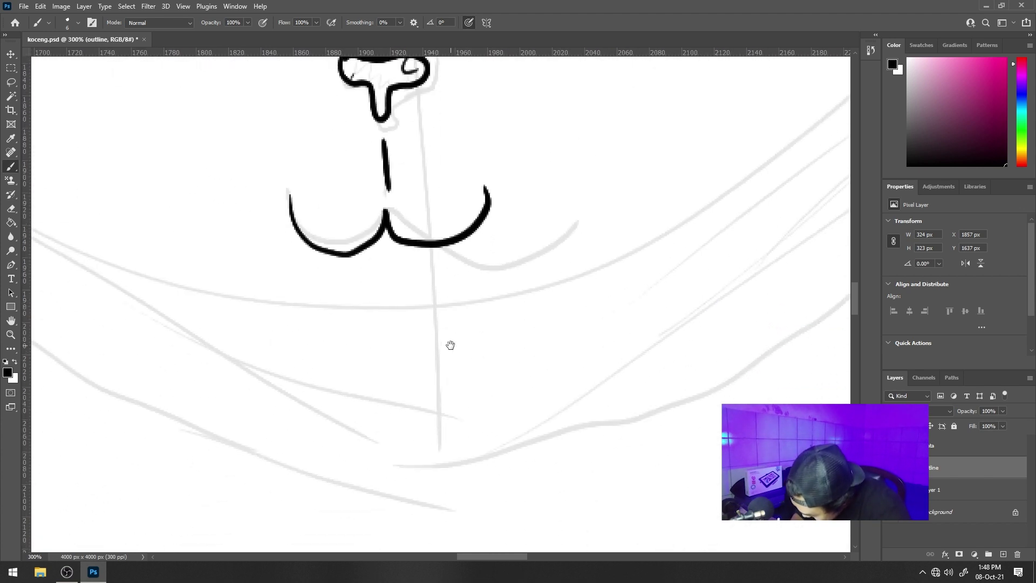
mouse_move(332, 259)
left_mouse_down()
mouse_move(399, 310)
mouse_move(426, 246)
left_mouse_up()
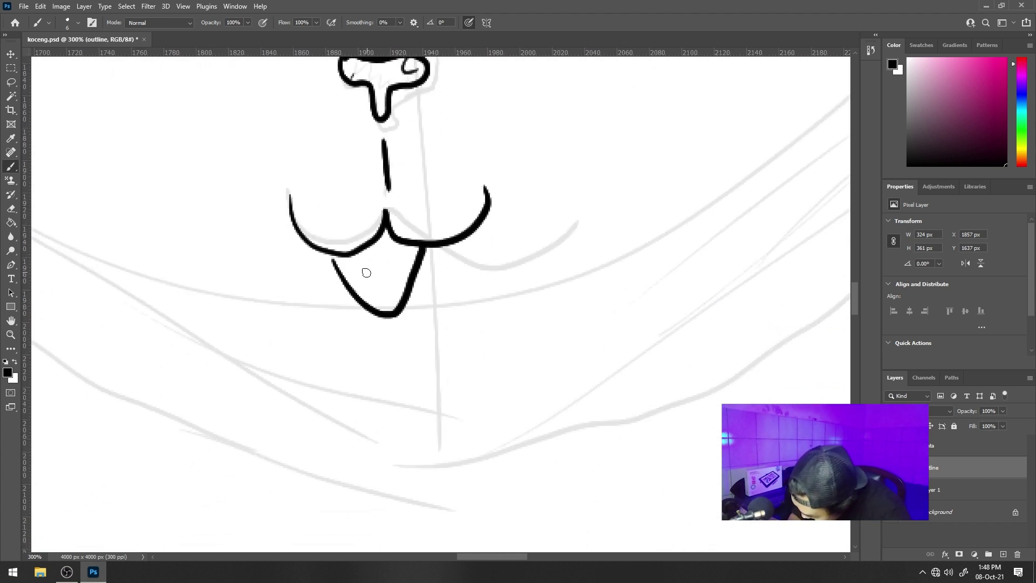
mouse_move(354, 272)
left_mouse_down()
mouse_move(358, 251)
mouse_move(398, 275)
mouse_move(417, 243)
left_mouse_up()
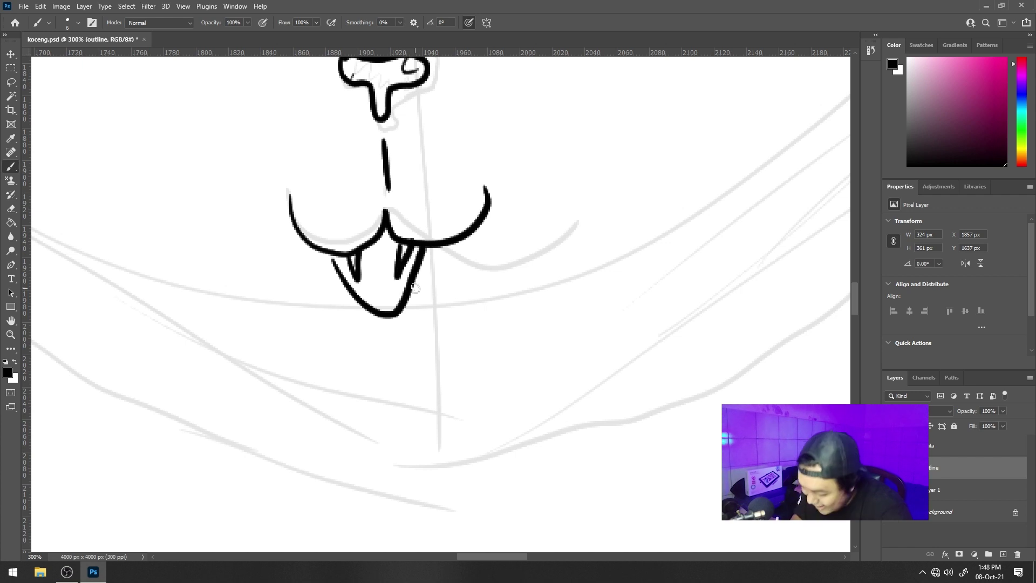
scroll(421, 297, "down", 2)
scroll(423, 295, "up", 2)
key("ctrl+z")
key("ctrl+z")
key("ctrl+z")
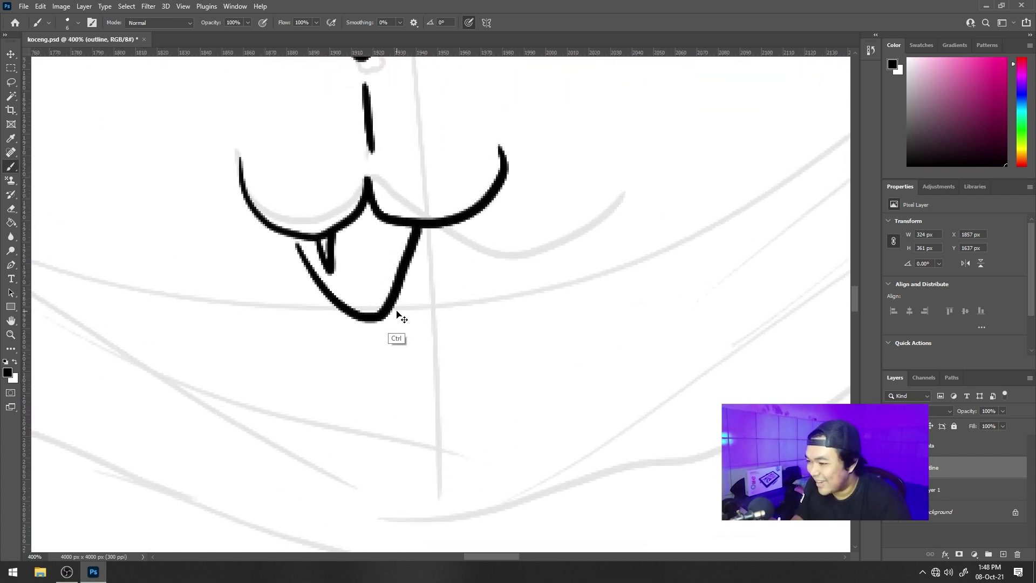
mouse_move(537, 88)
left_mouse_down()
mouse_move(397, 353)
mouse_move(423, 261)
left_mouse_up()
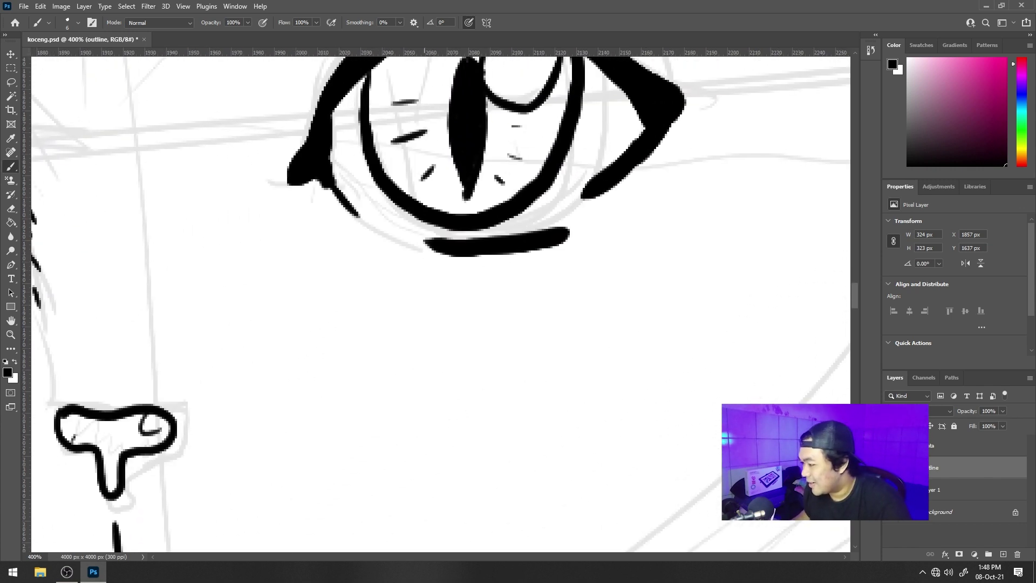
key("alt+bracketright")
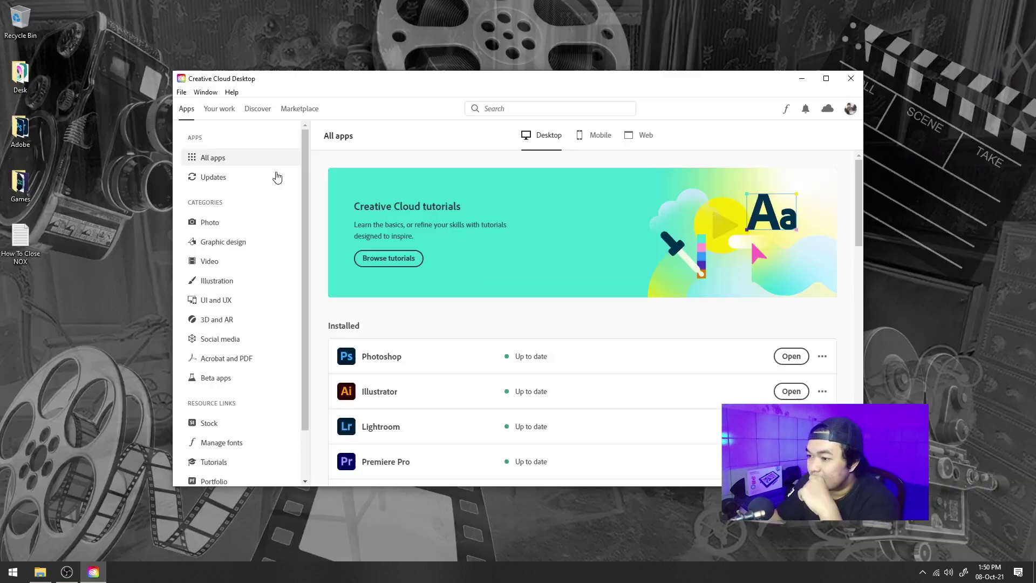
In Creative Cloud Desktop, check the app updates, relaunch Photoshop and put the Creative Cloud window away.
left_click(272, 176)
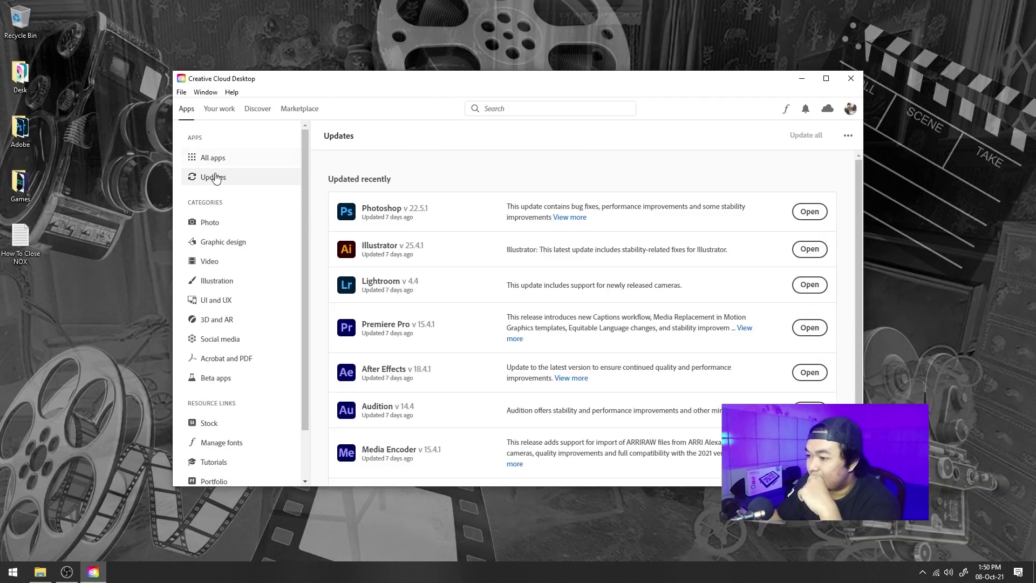
scroll(669, 313, "down", 1)
scroll(668, 313, "up", 2)
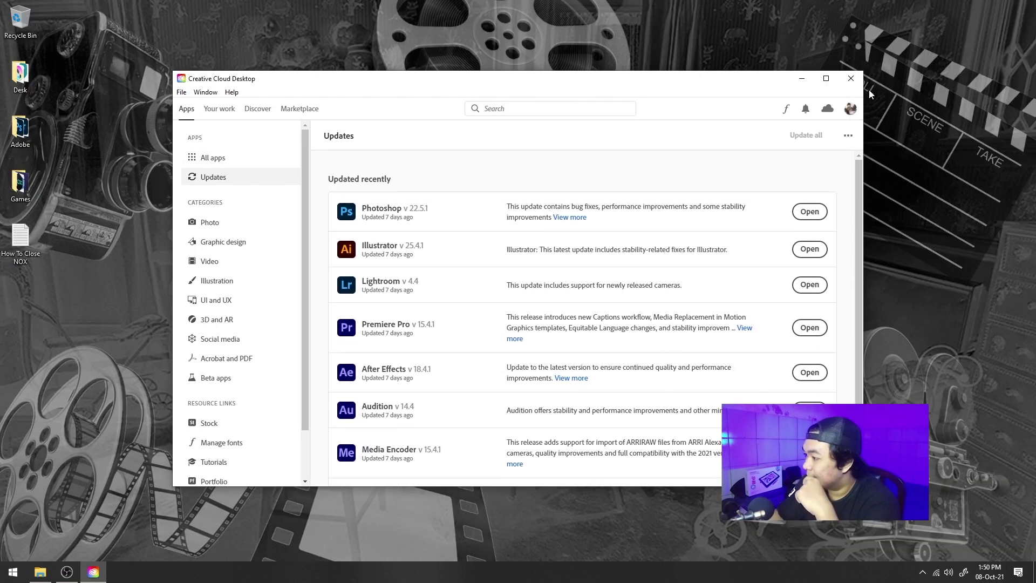
left_click(803, 213)
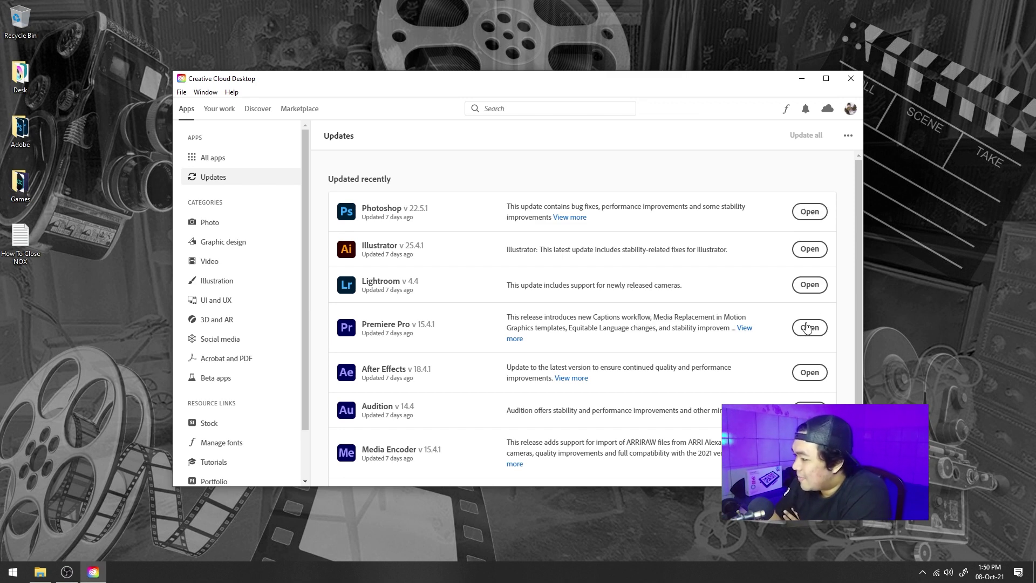
left_click(811, 81)
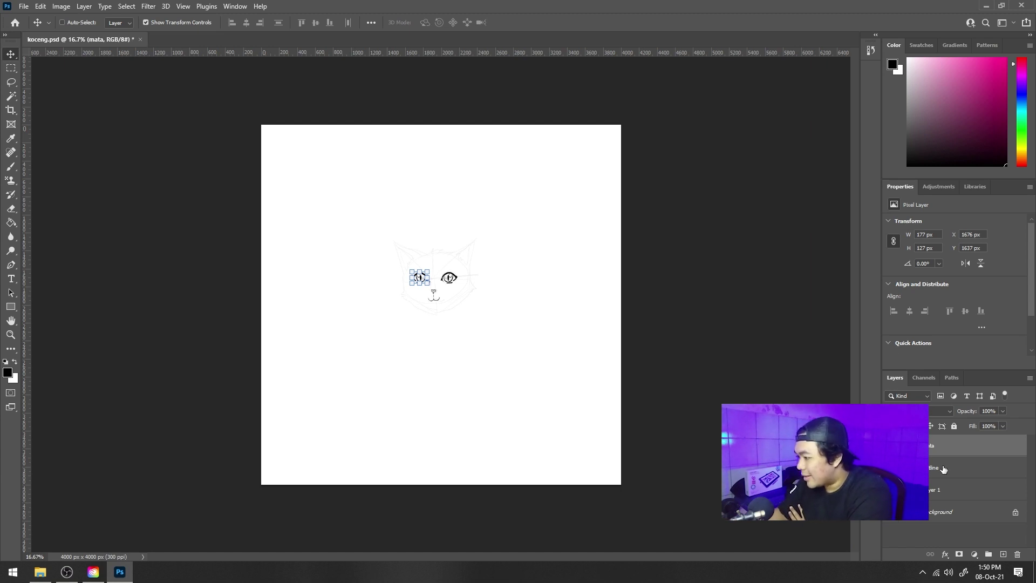
Make the outline layer active and ink the zigzag fur tuft on top of the head with the 6 px brush.
left_click(944, 469)
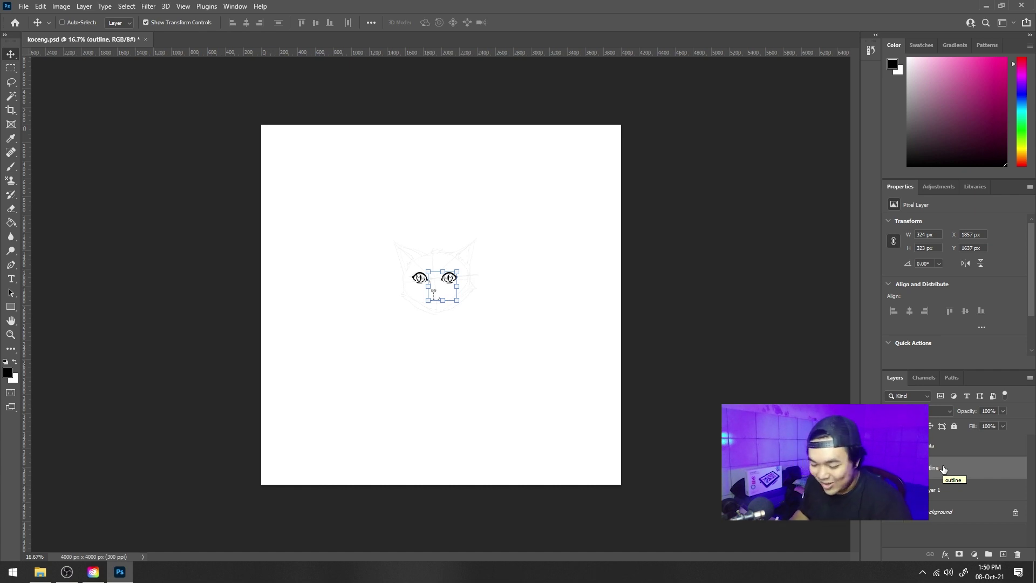
key("z")
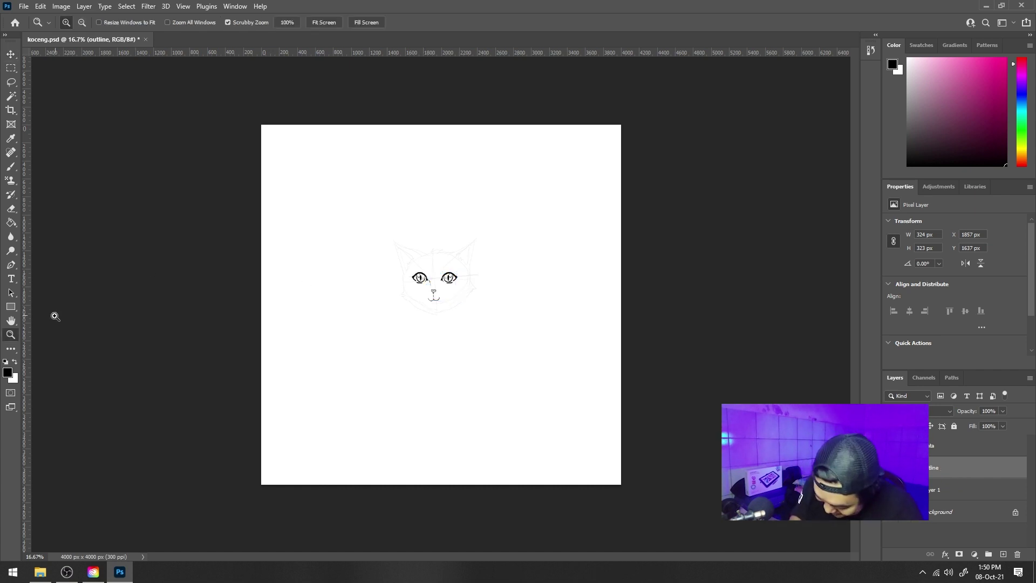
mouse_move(421, 314)
left_mouse_down()
mouse_move(445, 346)
mouse_move(380, 459)
left_mouse_up()
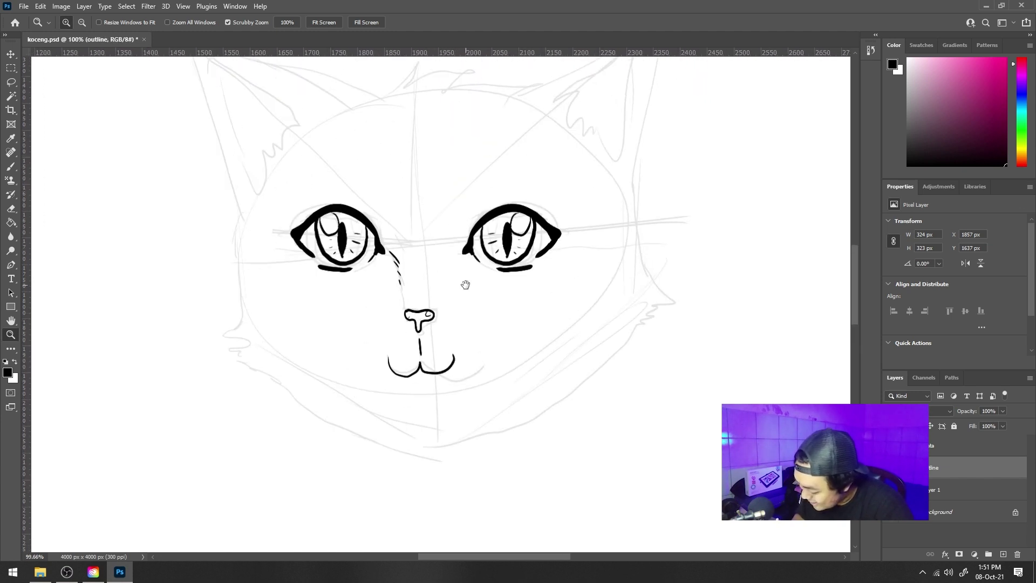
left_click_drag(463, 282, 444, 329)
key("b")
left_click_drag(478, 231, 437, 368)
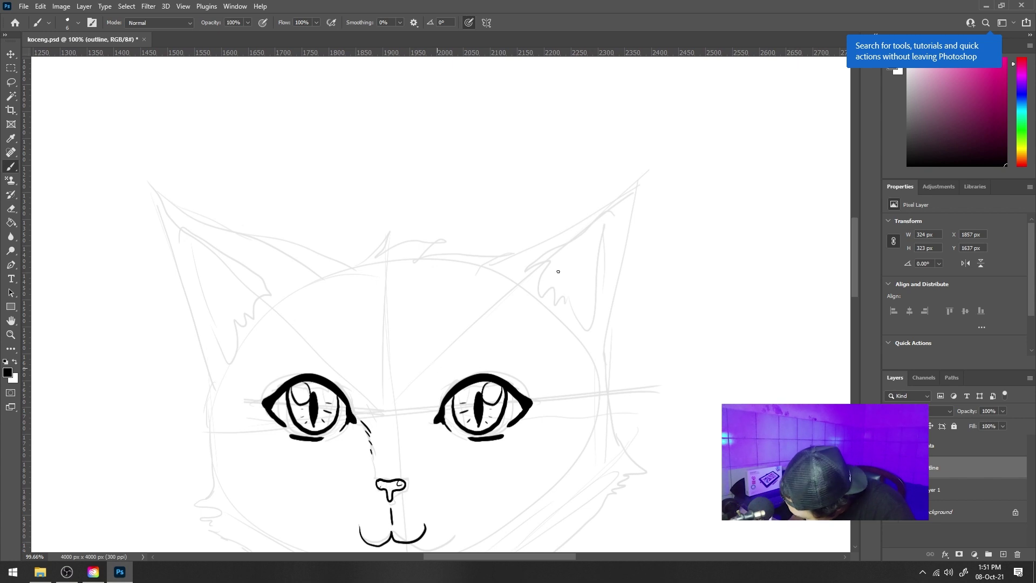
mouse_move(362, 272)
left_mouse_down()
mouse_move(440, 324)
mouse_move(470, 289)
mouse_move(423, 297)
left_mouse_up()
left_click_drag(324, 227, 390, 154)
left_click_drag(371, 200, 576, 231)
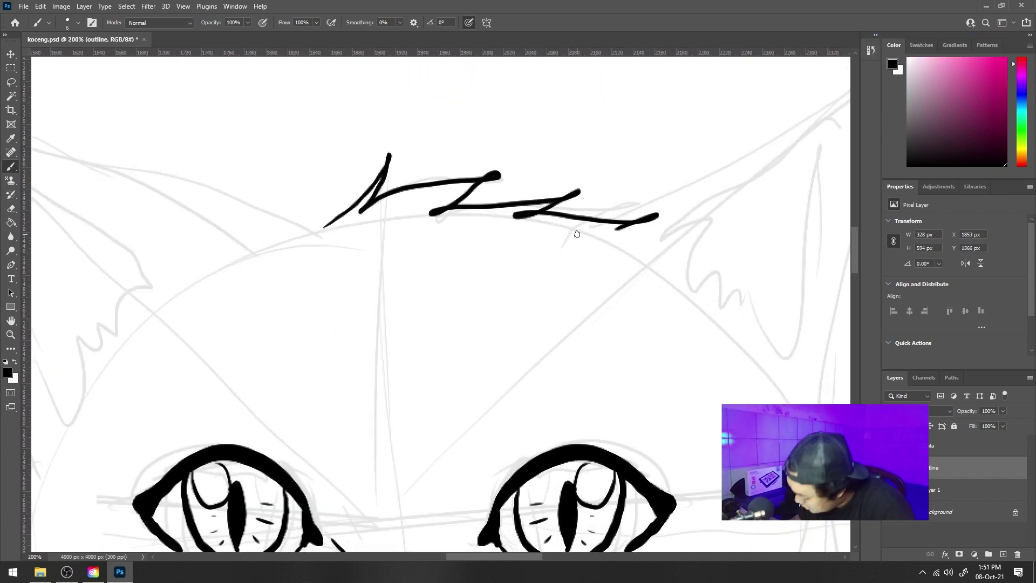
key("ctrl+z")
mouse_move(405, 205)
left_mouse_down()
mouse_move(454, 252)
mouse_move(330, 231)
mouse_move(526, 260)
mouse_move(592, 246)
left_mouse_up()
key("ctrl+z")
Ink the cat's right-hand ear with its pointed tip, jagged inner fur edge and thin inner hair lines.
mouse_move(644, 250)
left_mouse_down()
mouse_move(477, 291)
mouse_move(717, 115)
mouse_move(590, 492)
left_mouse_up()
left_click_drag(644, 227, 629, 269)
mouse_move(492, 324)
left_mouse_down()
mouse_move(467, 392)
mouse_move(580, 387)
left_mouse_up()
mouse_move(564, 312)
left_mouse_down()
mouse_move(542, 398)
mouse_move(521, 379)
left_mouse_up()
left_click_drag(374, 466, 644, 279)
Ink the left-hand ear from the head tuft outward, with its tufted tip and inner fur, redoing strokes that go wrong.
key("ctrl+minus")
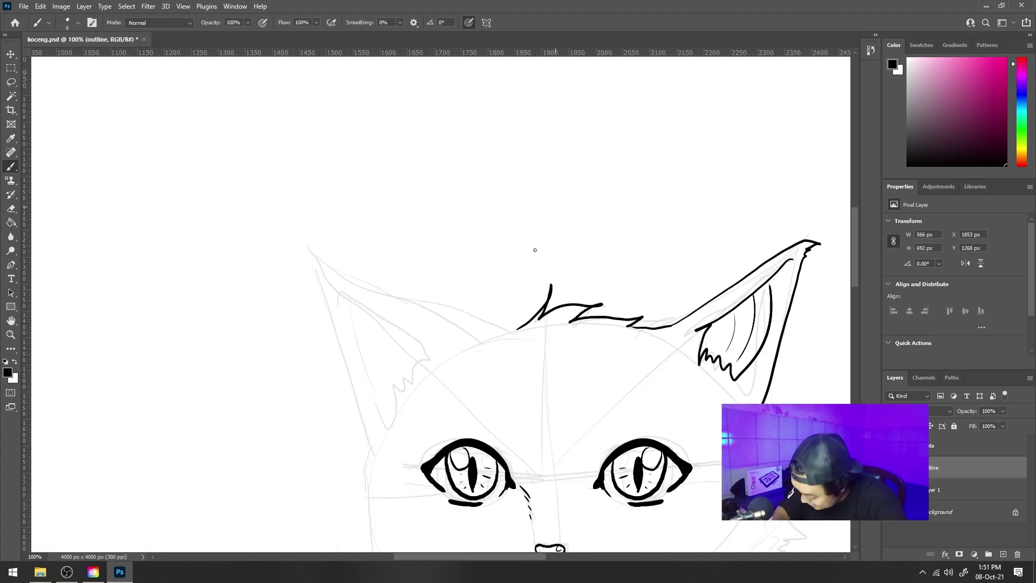
mouse_move(513, 331)
left_mouse_down()
mouse_move(333, 256)
mouse_move(405, 462)
left_mouse_up()
key("ctrl+z")
mouse_move(333, 259)
left_mouse_down()
mouse_move(405, 471)
mouse_move(399, 462)
mouse_move(453, 357)
left_mouse_up()
key("ctrl+z")
key("ctrl+z")
key("ctrl+z")
mouse_move(345, 268)
left_mouse_down()
mouse_move(452, 357)
mouse_move(361, 278)
left_mouse_up()
left_click_drag(375, 289, 396, 367)
left_click_drag(410, 326, 287, 118)
Ink both cheeks with jagged fur tips and close the face outline with a curved chin line.
mouse_move(277, 254)
left_mouse_down()
mouse_move(273, 332)
mouse_move(289, 396)
left_mouse_up()
left_click_drag(290, 397, 162, 349)
mouse_move(530, 172)
left_mouse_down()
mouse_move(542, 310)
mouse_move(512, 290)
mouse_move(305, 380)
left_mouse_up()
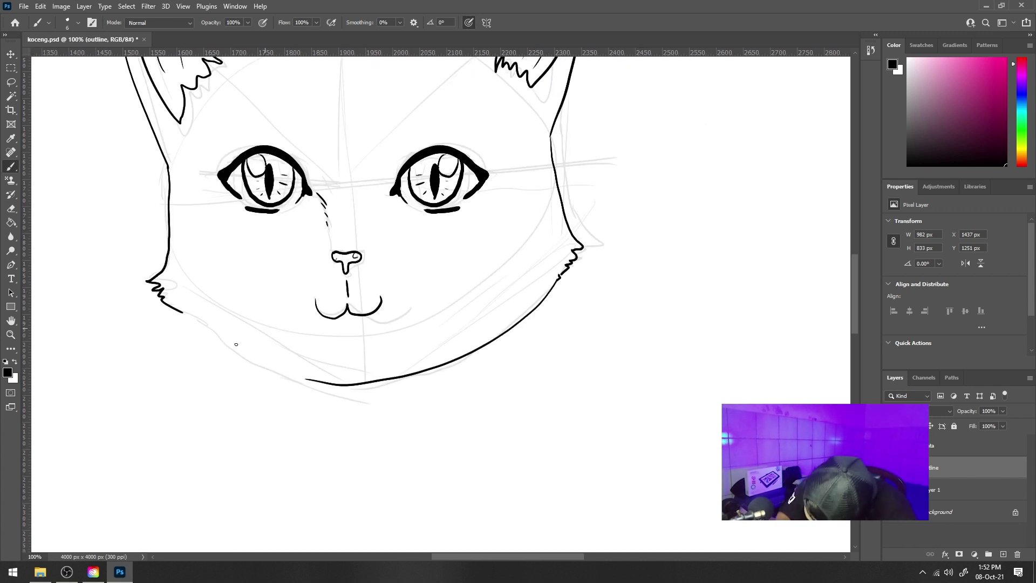
left_click_drag(183, 311, 331, 383)
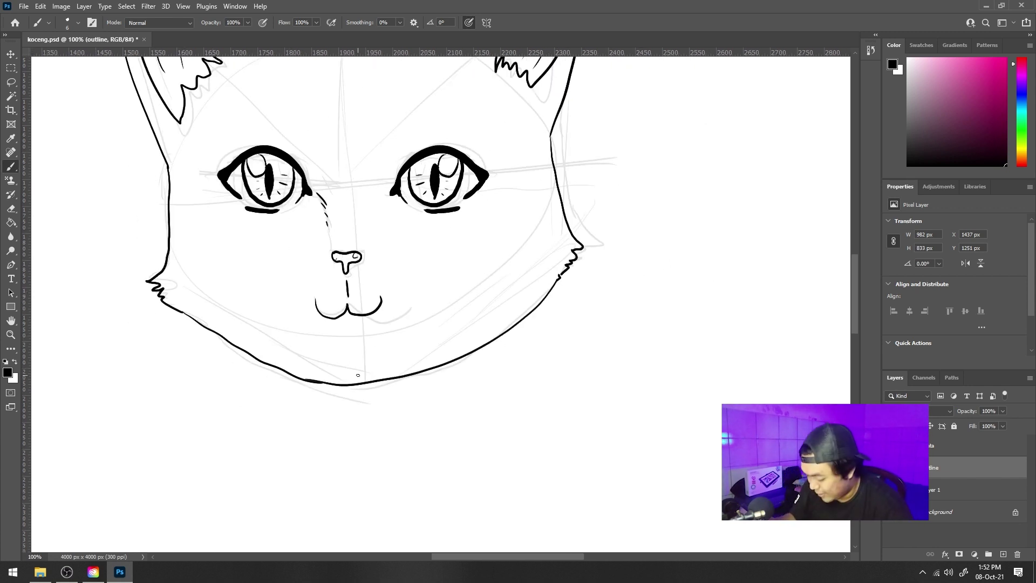
Try a long curved stroke outside the face beyond the right-hand jaw, and erase it with the eraser enlarged to 40 px.
left_click_drag(276, 319, 305, 365)
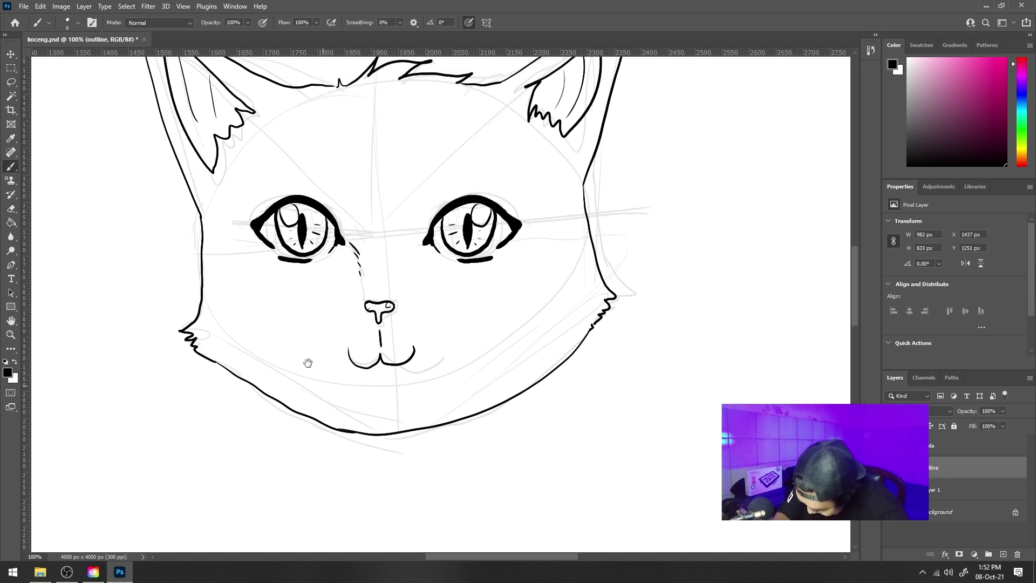
left_click_drag(748, 371, 629, 462)
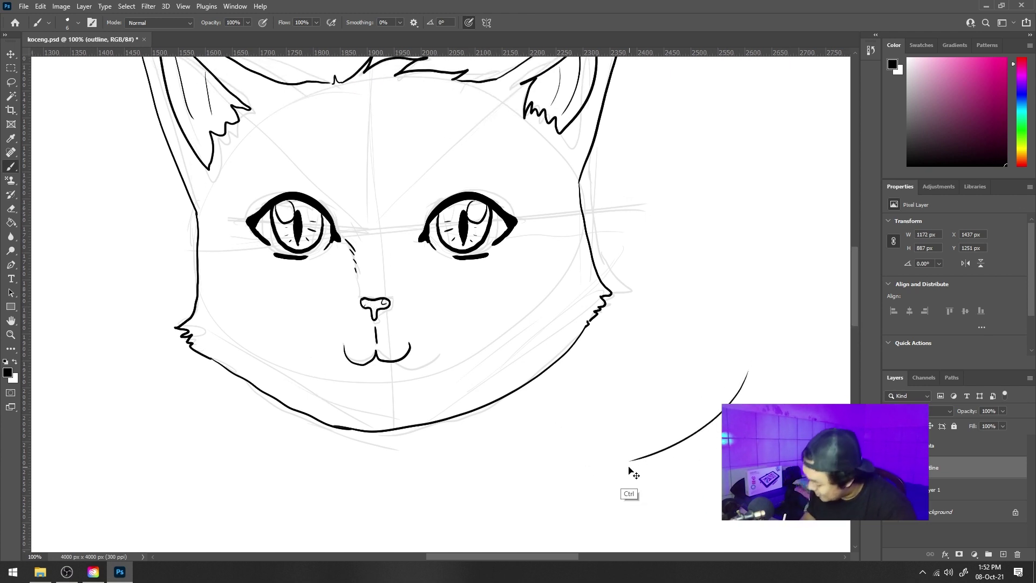
mouse_move(555, 469)
left_mouse_down()
mouse_move(605, 467)
mouse_move(679, 444)
left_mouse_up()
key("ctrl+z")
key("ctrl+z")
mouse_move(750, 366)
left_mouse_down()
mouse_move(610, 479)
mouse_move(579, 489)
left_mouse_up()
key("ctrl+z")
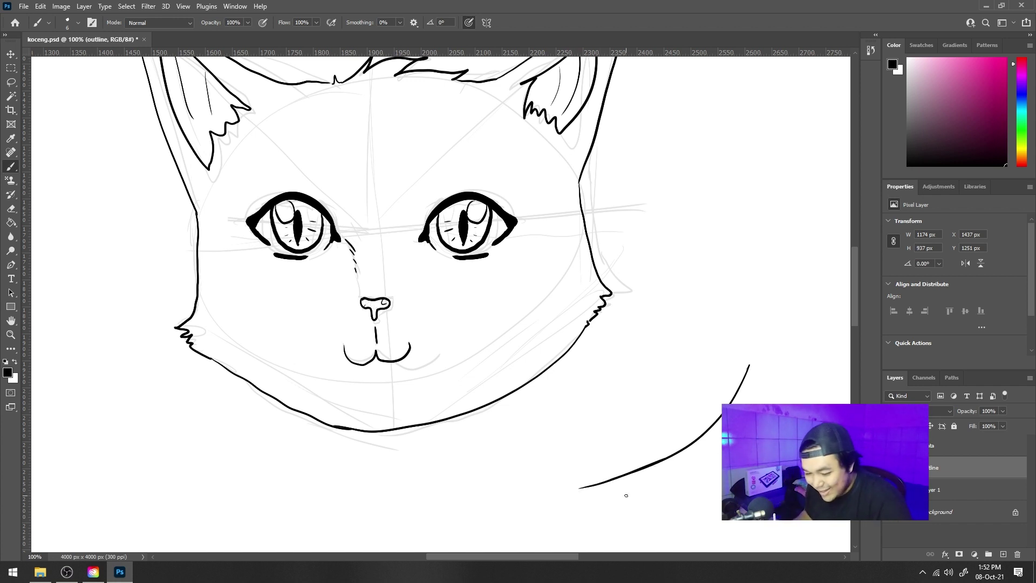
key("e")
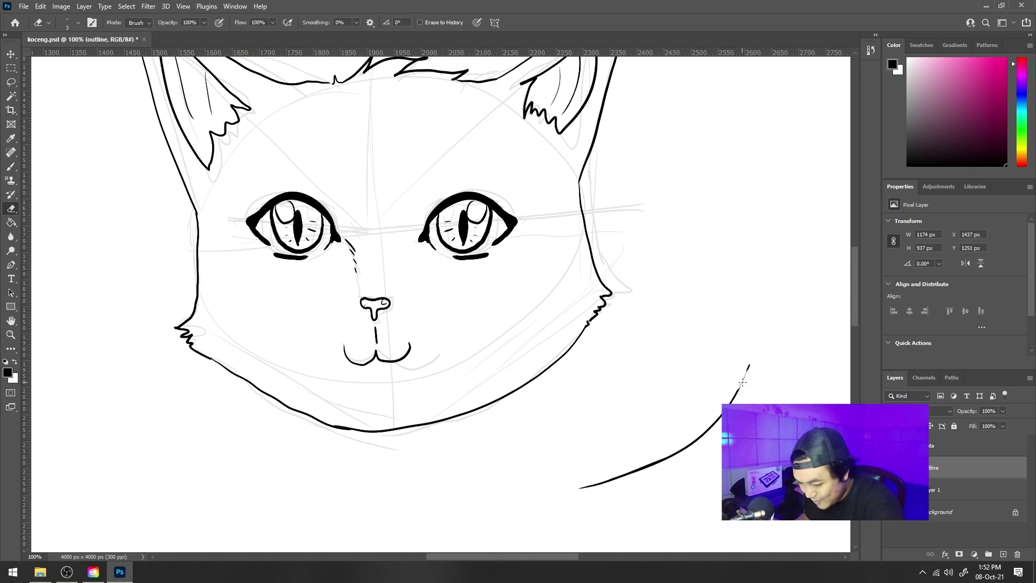
key("bracketright")
key("bracketright")
key("bracketright")
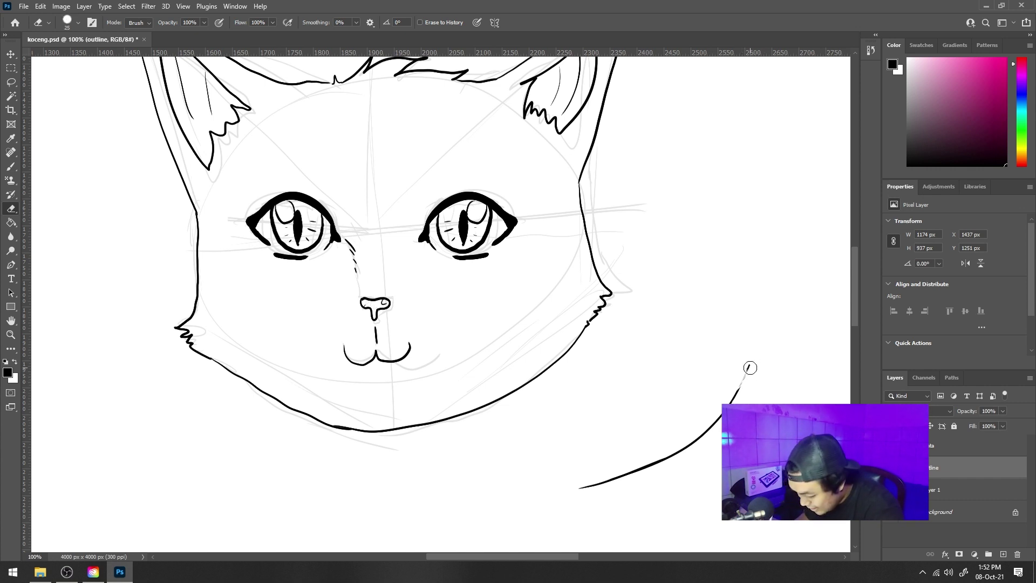
mouse_move(735, 394)
left_mouse_down()
mouse_move(747, 370)
mouse_move(658, 462)
mouse_move(574, 493)
left_mouse_up()
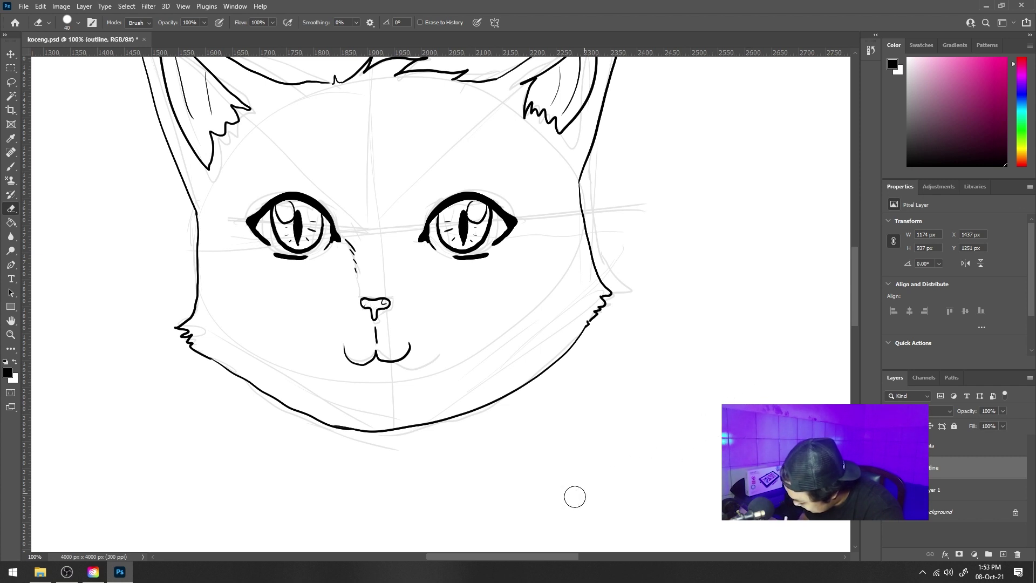
Fade out the sketch on Layer 1 completely by lowering its fill, and deselect all layers with the whole face in view.
left_click(952, 493)
left_click(1003, 426)
left_click_drag(990, 438, 954, 438)
left_click(962, 523)
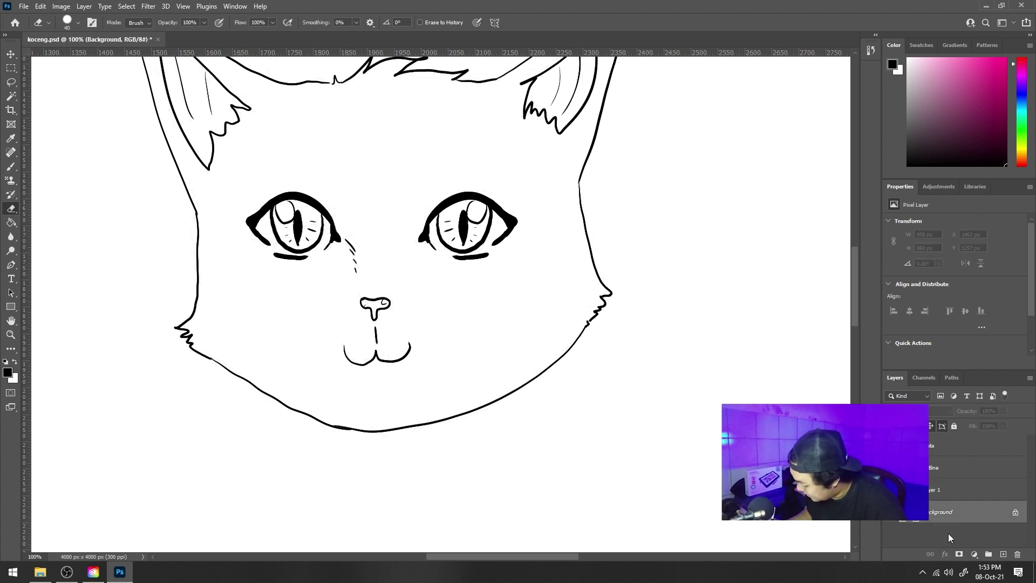
left_click_drag(572, 391, 578, 422)
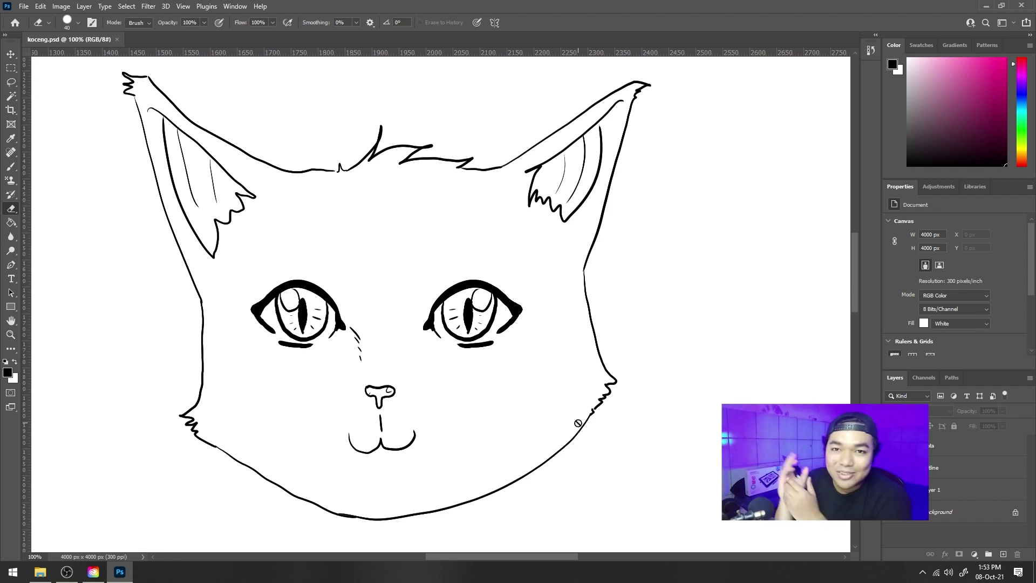